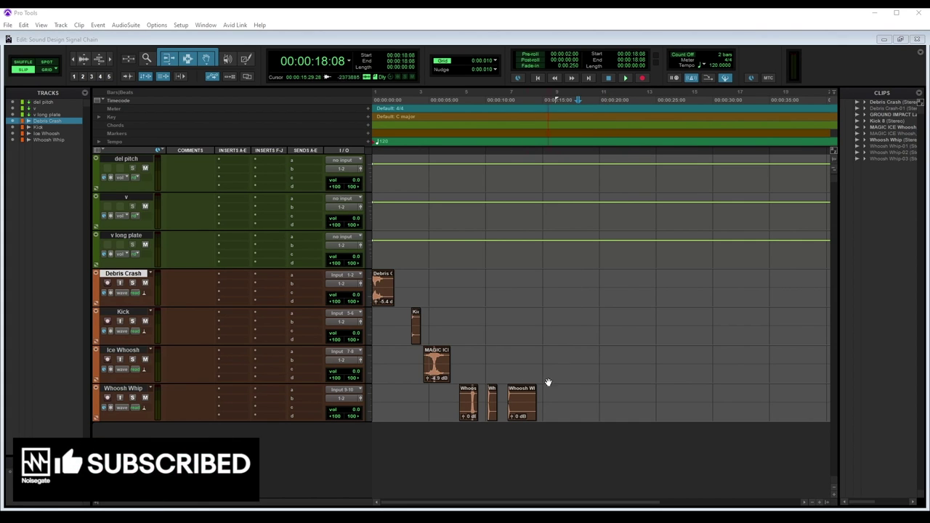
Step: Select the four sound-effect clips, play them, and zoom in on the timeline
{"action": "left_click_drag", "start_coordinate": [571, 414], "coordinate": [317, 286]}
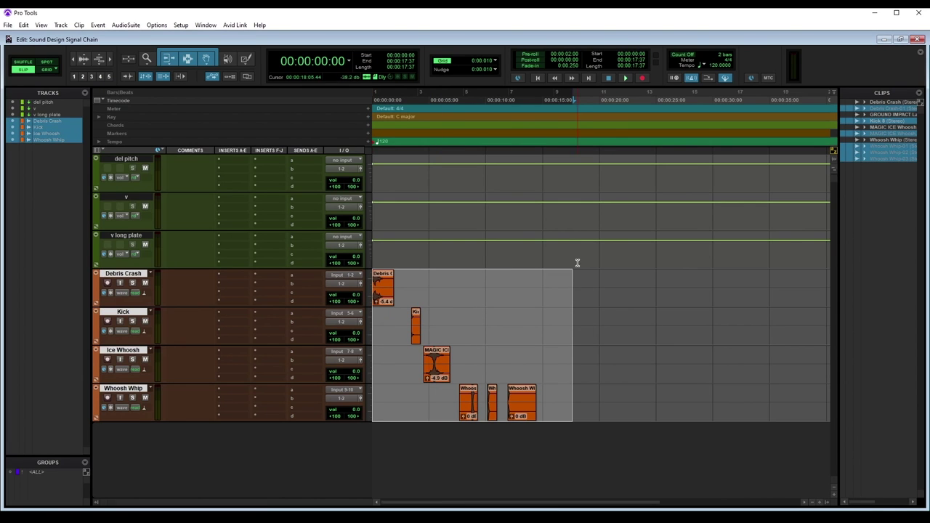
{"action": "key", "text": "space"}
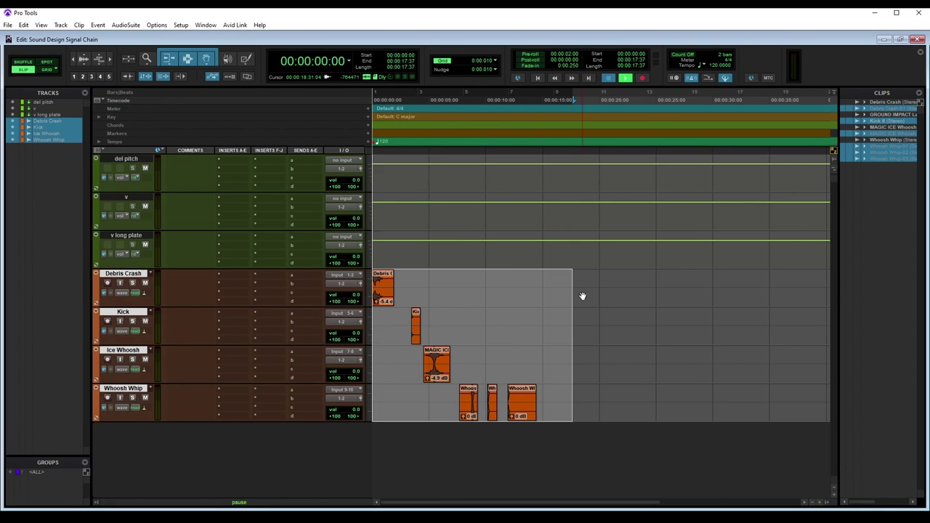
{"action": "key", "text": "ctrl+]"}
{"action": "key", "text": "ctrl+]"}
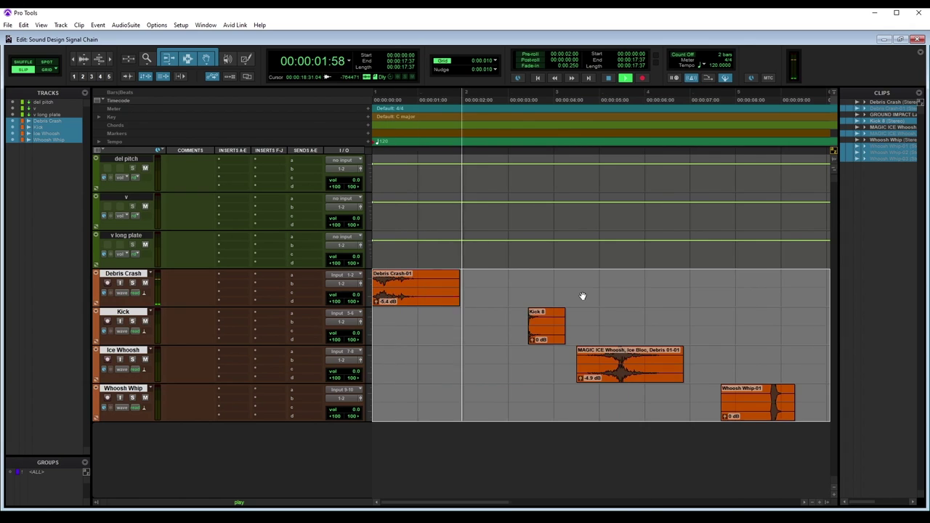
{"action": "scroll", "coordinate": [616, 305], "scroll_direction": "right", "scroll_amount": 1}
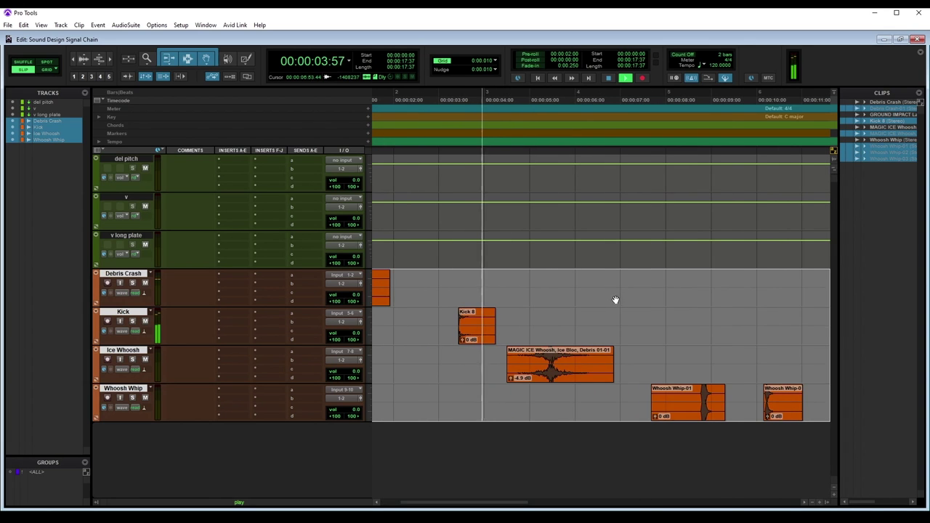
{"action": "scroll", "coordinate": [616, 300], "scroll_direction": "right", "scroll_amount": 1}
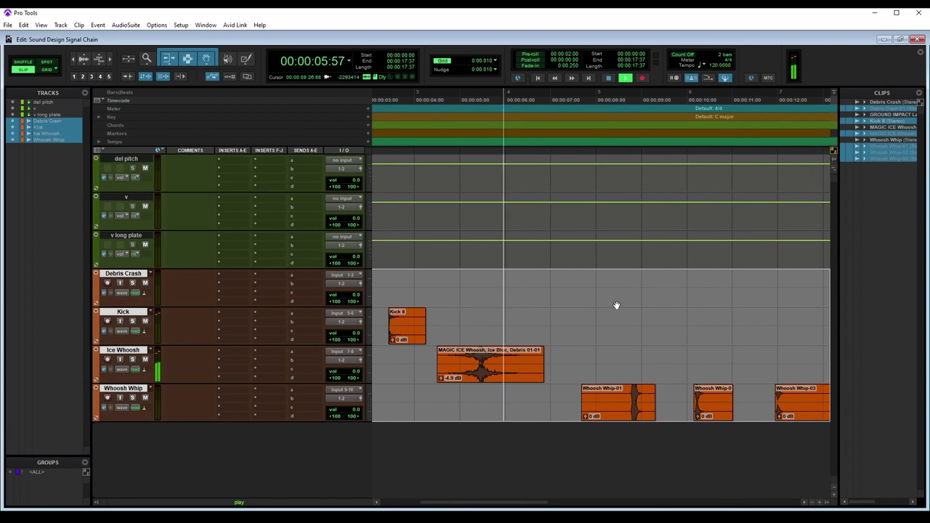
{"action": "scroll", "coordinate": [614, 309], "scroll_direction": "right", "scroll_amount": 1}
Step: Replay from 8:42 on Ice Whoosh, then stop and scroll back to the first nine seconds
{"action": "key", "text": "space"}
{"action": "left_click", "coordinate": [558, 353]}
{"action": "key", "text": "space"}
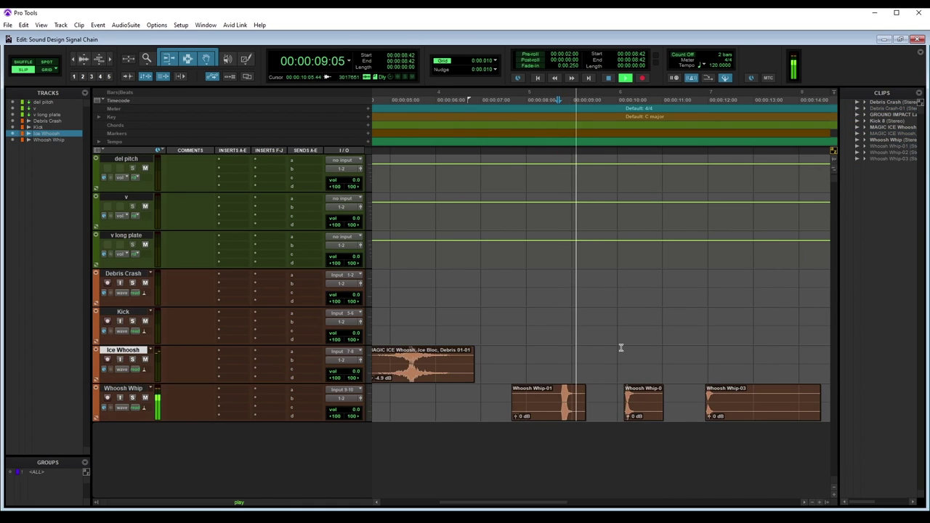
{"action": "scroll", "coordinate": [621, 347], "scroll_direction": "right", "scroll_amount": 2}
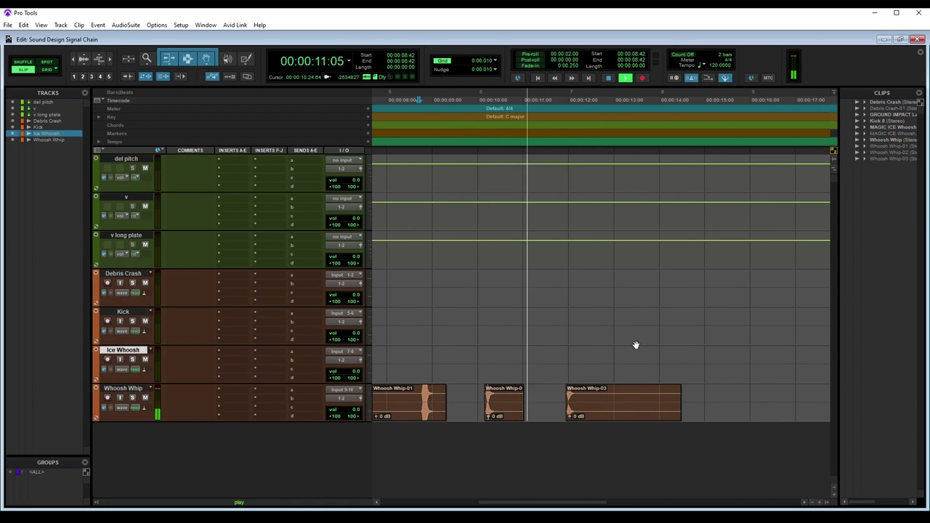
{"action": "key", "text": "space"}
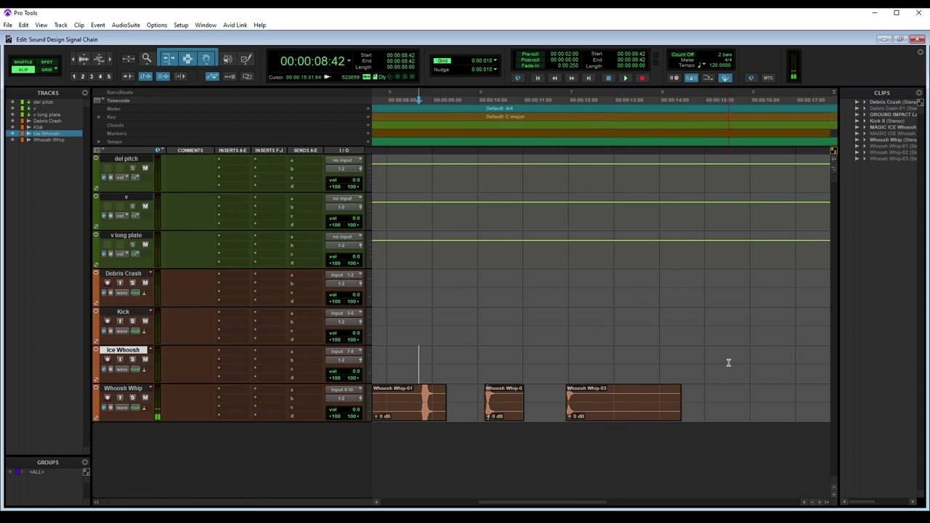
{"action": "scroll", "coordinate": [654, 359], "scroll_direction": "left", "scroll_amount": 8}
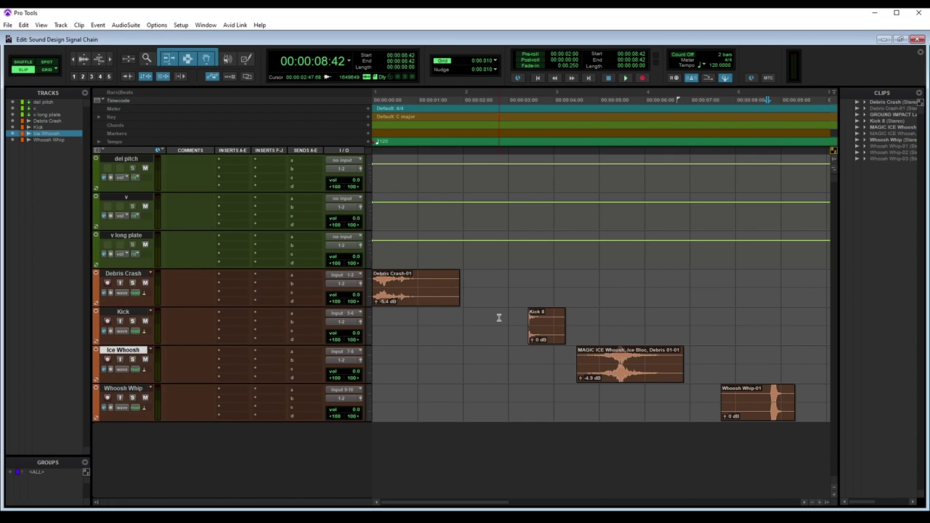
Step: Insert ValhallaDelay (stereo) in the first insert slot of the del pitch aux track
{"action": "left_click", "coordinate": [143, 160]}
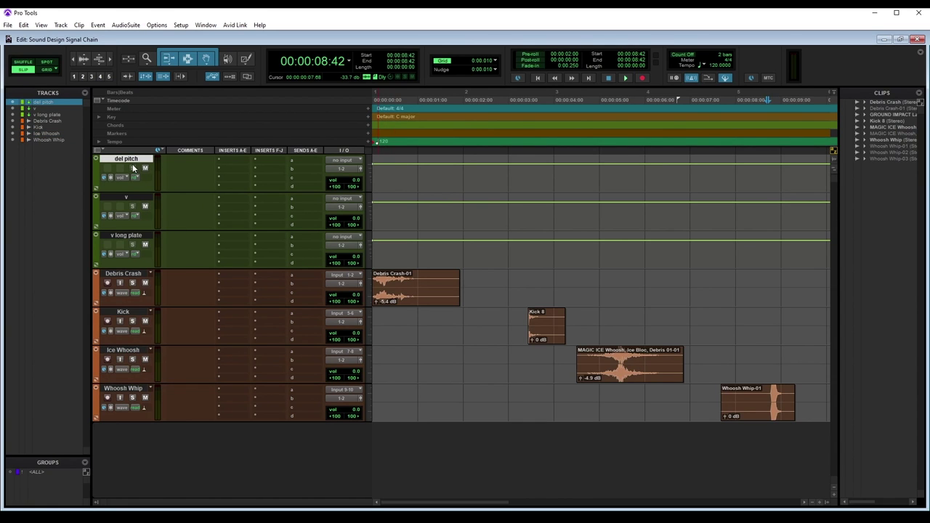
{"action": "left_click", "coordinate": [237, 158]}
{"action": "mouse_move", "coordinate": [308, 210]}
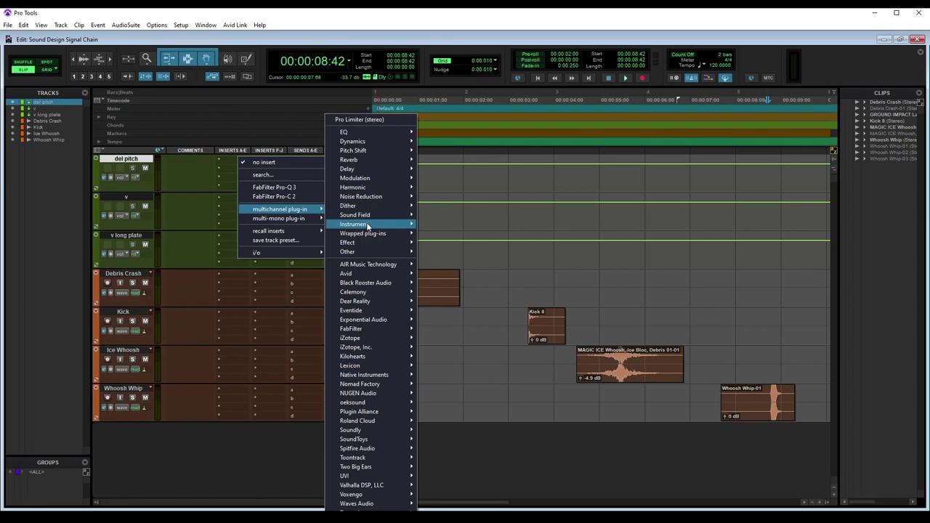
{"action": "mouse_move", "coordinate": [380, 168]}
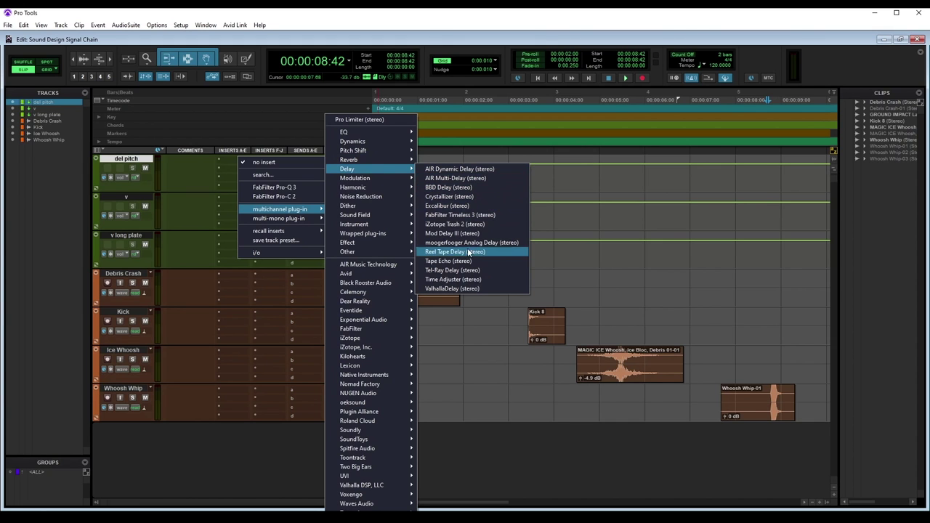
{"action": "left_click", "coordinate": [476, 287]}
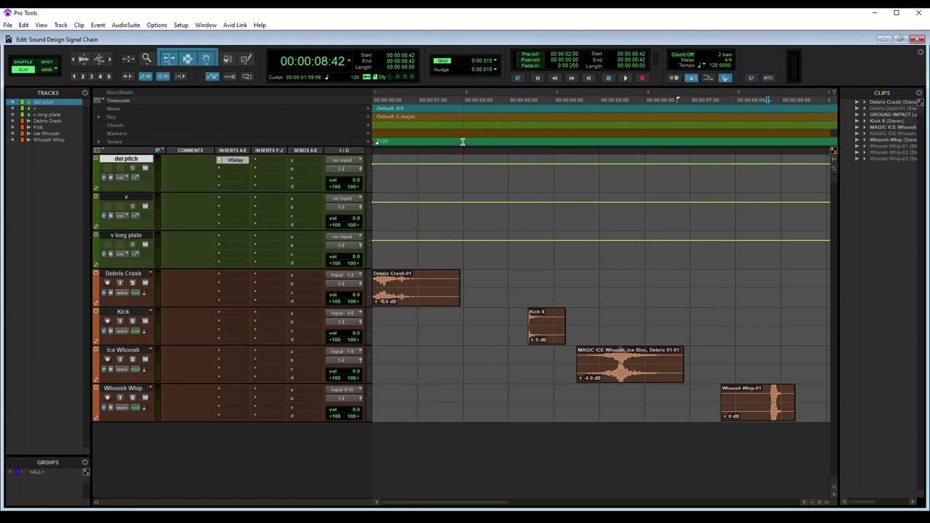
Step: Switch ValhallaDelay to Pitch mode and reset its pitch shift to 0 semitones
{"action": "left_click_drag", "start_coordinate": [481, 257], "coordinate": [632, 145]}
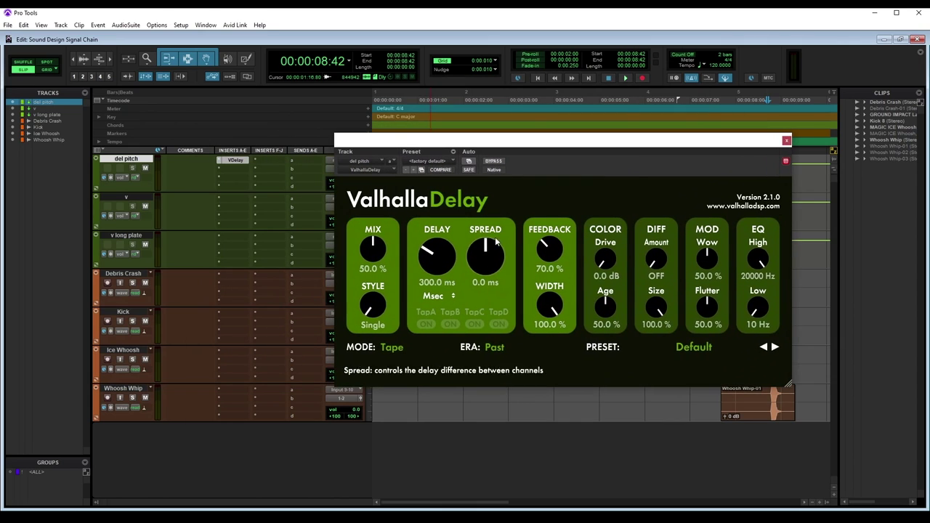
{"action": "left_click", "coordinate": [396, 348]}
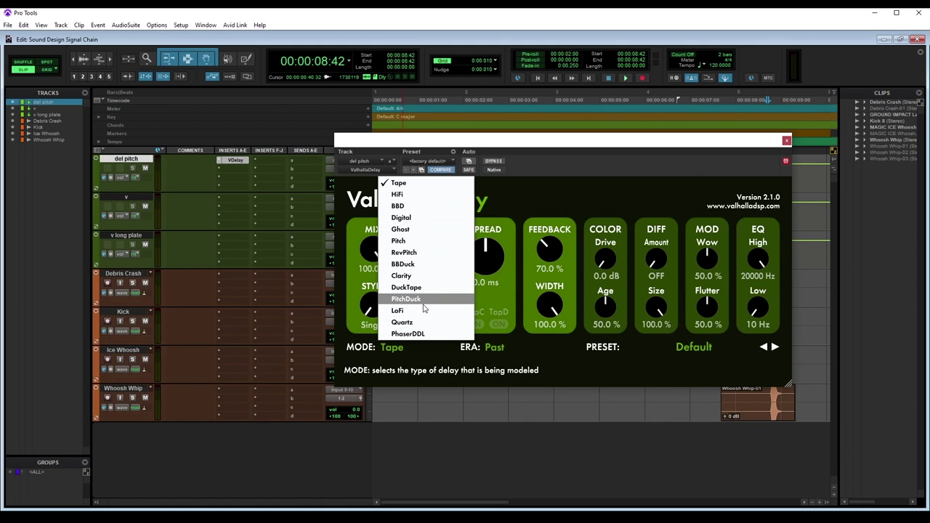
{"action": "left_click", "coordinate": [423, 242]}
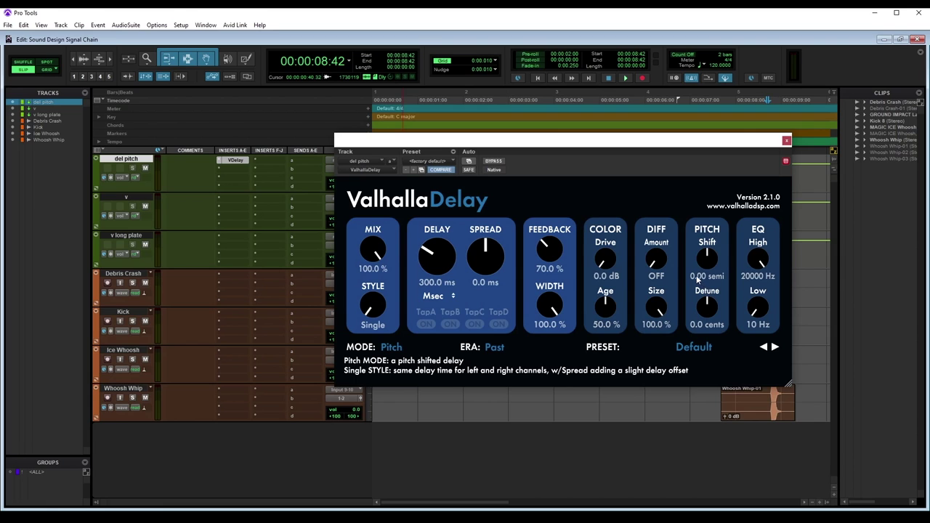
{"action": "left_click_drag", "start_coordinate": [706, 263], "coordinate": [715, 290]}
{"action": "double_click", "coordinate": [714, 261]}
Step: Set the ValhallaDelay pitch shift to -5 semitones
{"action": "left_click", "coordinate": [695, 277]}
{"action": "type", "text": "-7"}
{"action": "key", "text": "Return"}
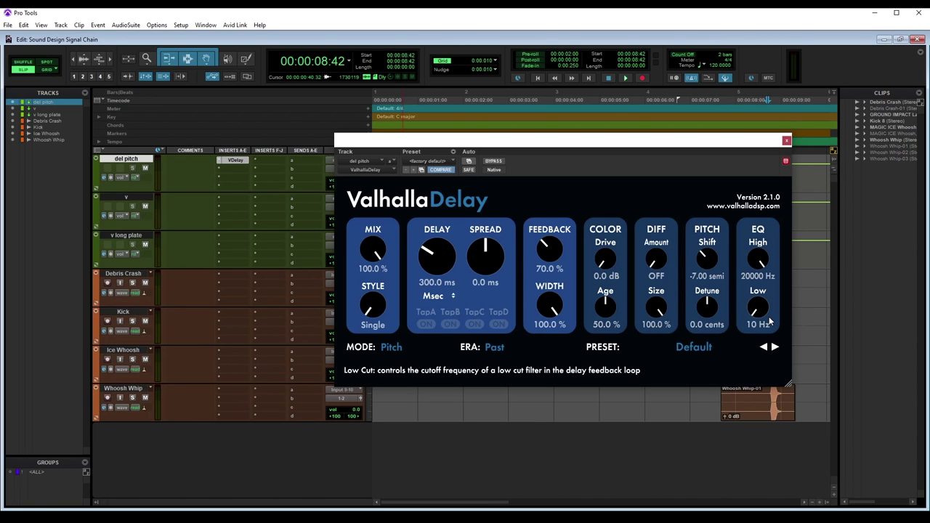
{"action": "left_click", "coordinate": [697, 277]}
{"action": "type", "text": "-5"}
{"action": "key", "text": "Return"}
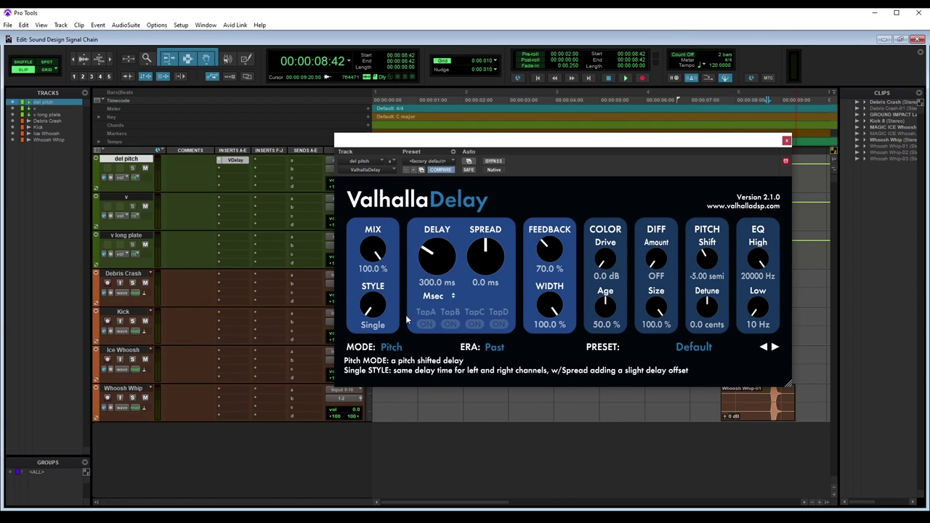
Step: Set the delay time to 65 ms and close the ValhallaDelay window
{"action": "left_click", "coordinate": [423, 284]}
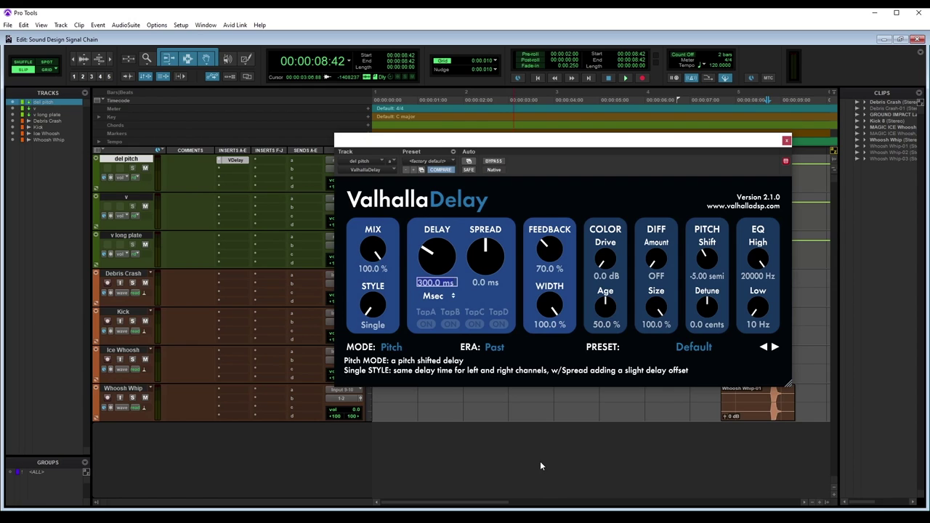
{"action": "type", "text": "65"}
{"action": "key", "text": "Return"}
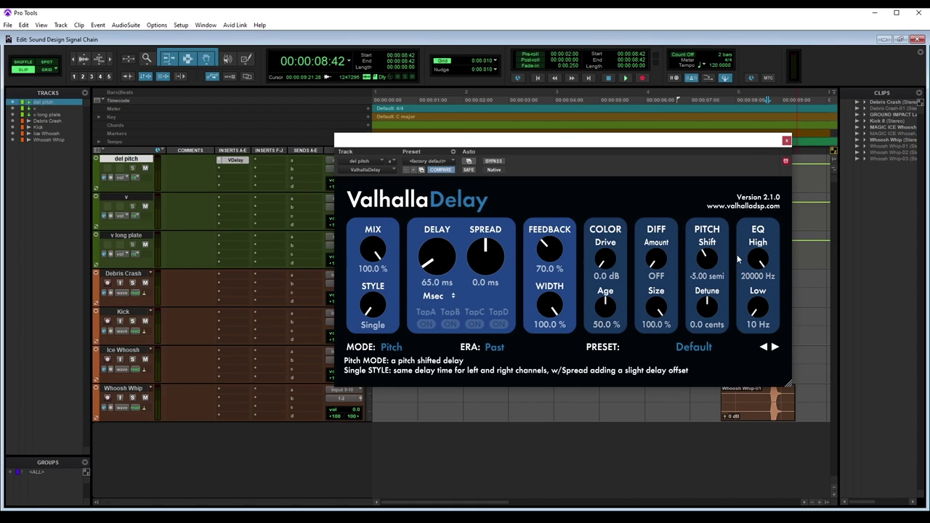
{"action": "left_click", "coordinate": [786, 140]}
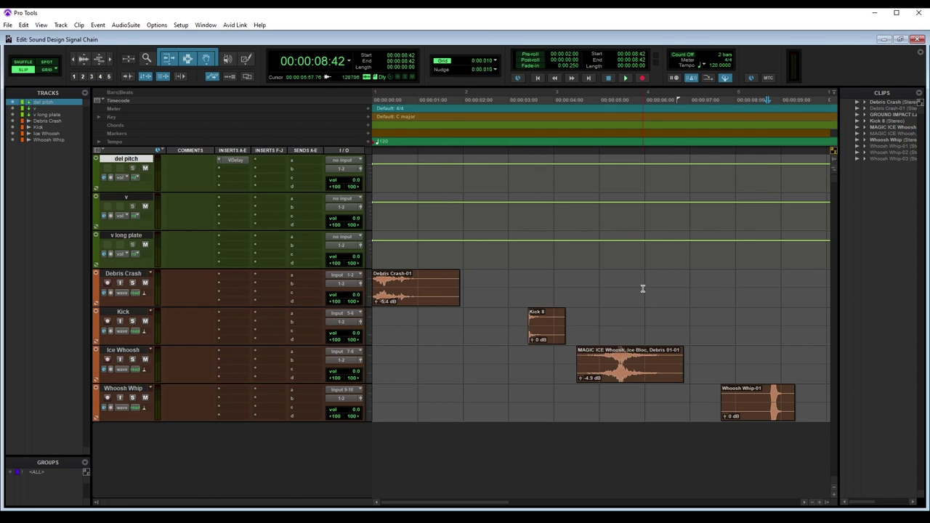
Step: Trim the Whoosh Whip clips to start at 8:28 and end at 12:27
{"action": "scroll", "coordinate": [688, 297], "scroll_direction": "right", "scroll_amount": 5}
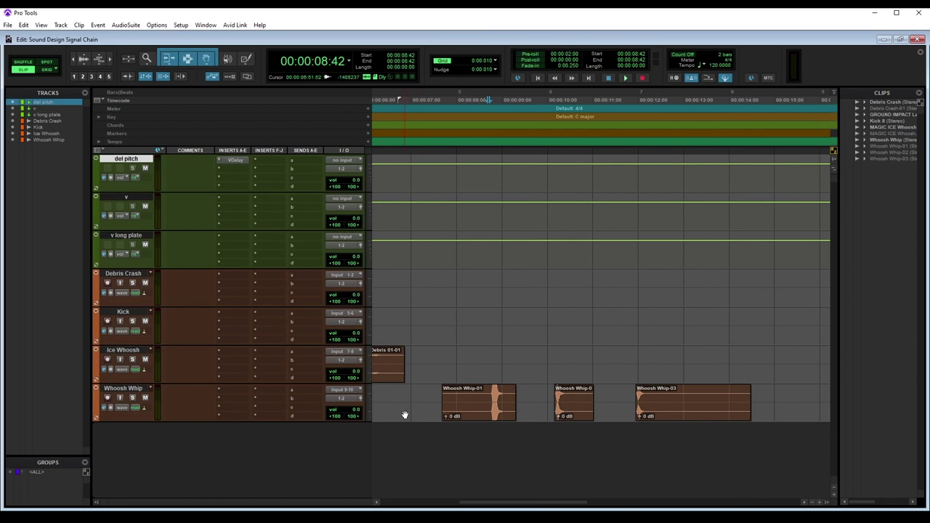
{"action": "left_click", "coordinate": [478, 395]}
{"action": "key", "text": "a"}
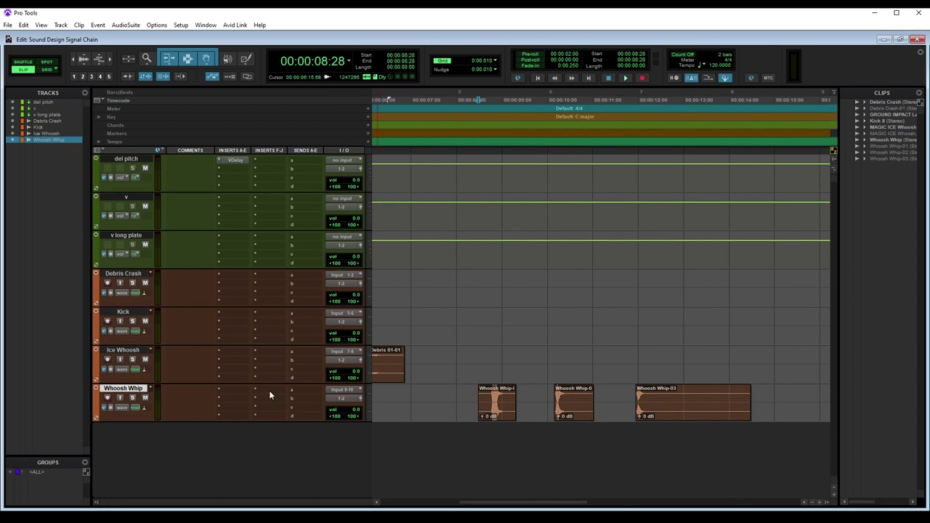
{"action": "left_click_drag", "start_coordinate": [465, 404], "coordinate": [775, 400]}
{"action": "left_click", "coordinate": [659, 395]}
{"action": "key", "text": "s"}
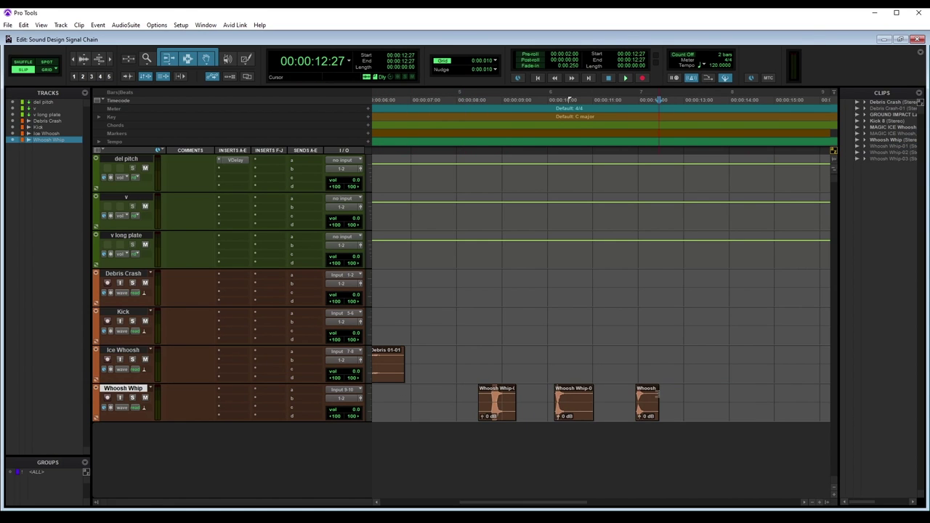
Step: Add a muted Whoosh Whip send to the del pitch aux at 0 dB
{"action": "left_click", "coordinate": [313, 389]}
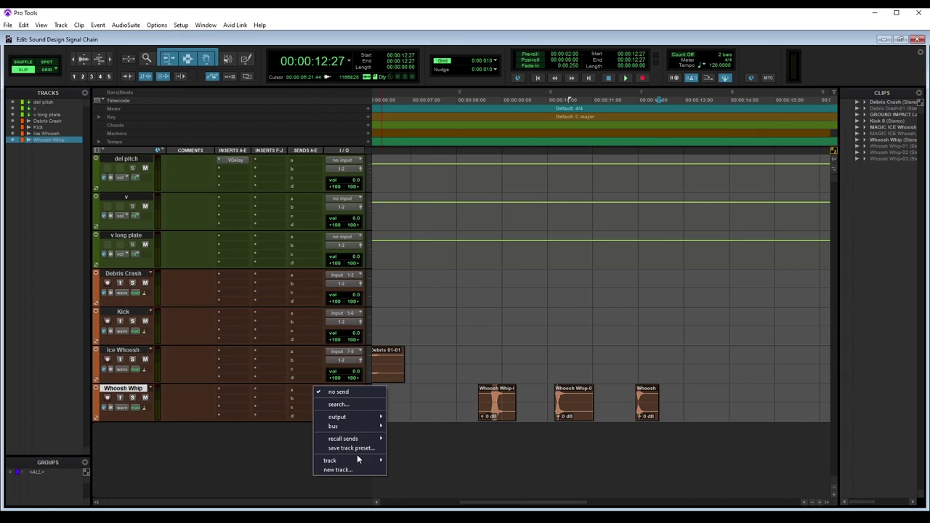
{"action": "mouse_move", "coordinate": [369, 462]}
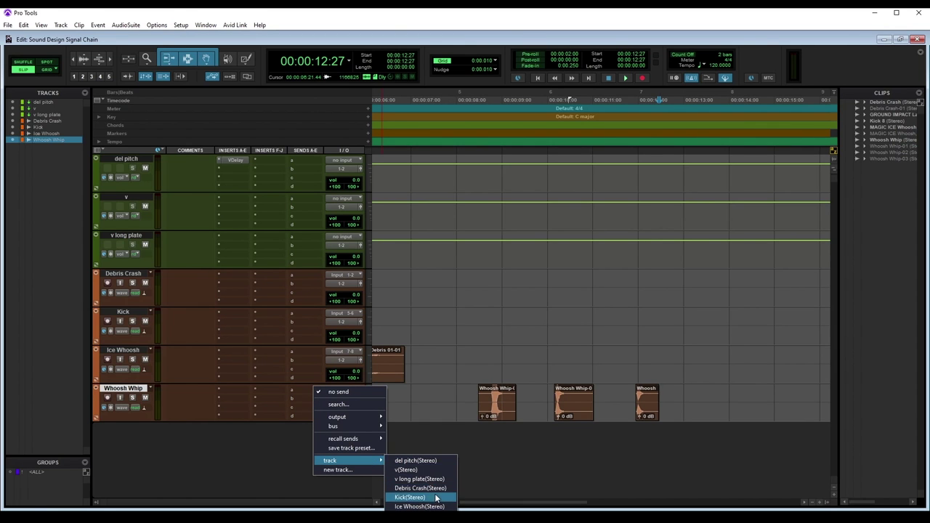
{"action": "left_click", "coordinate": [431, 461]}
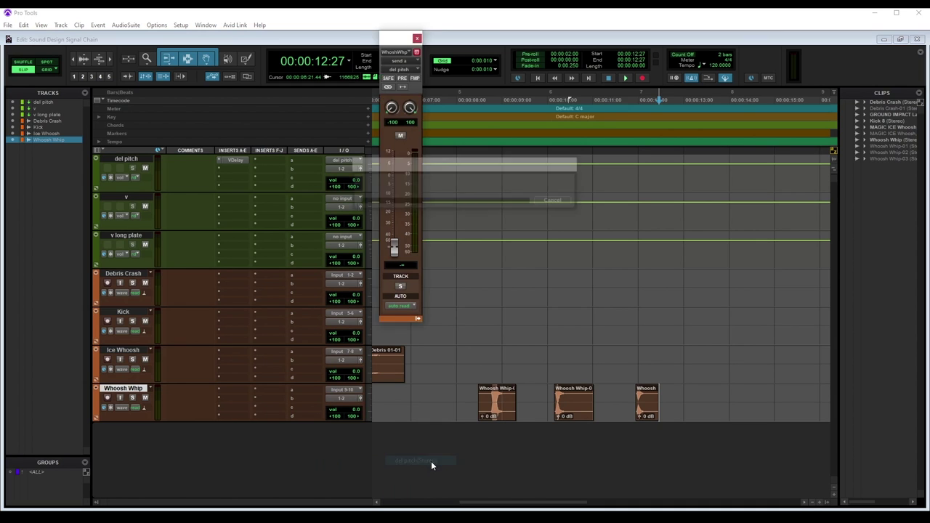
{"action": "left_click", "coordinate": [393, 243], "text": "alt"}
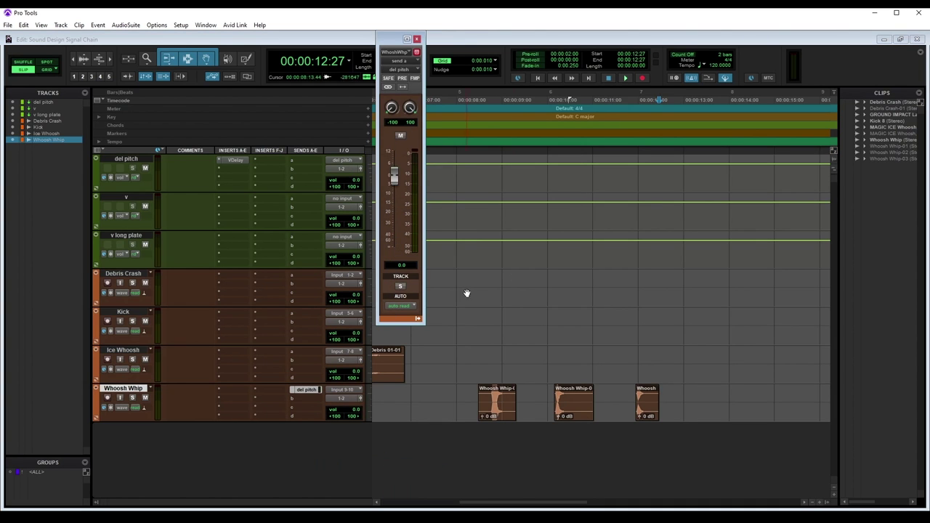
{"action": "left_click", "coordinate": [400, 135]}
Step: Audition the whoosh, unmute the del pitch send, and close the send window
{"action": "left_click", "coordinate": [491, 413]}
{"action": "key", "text": "space"}
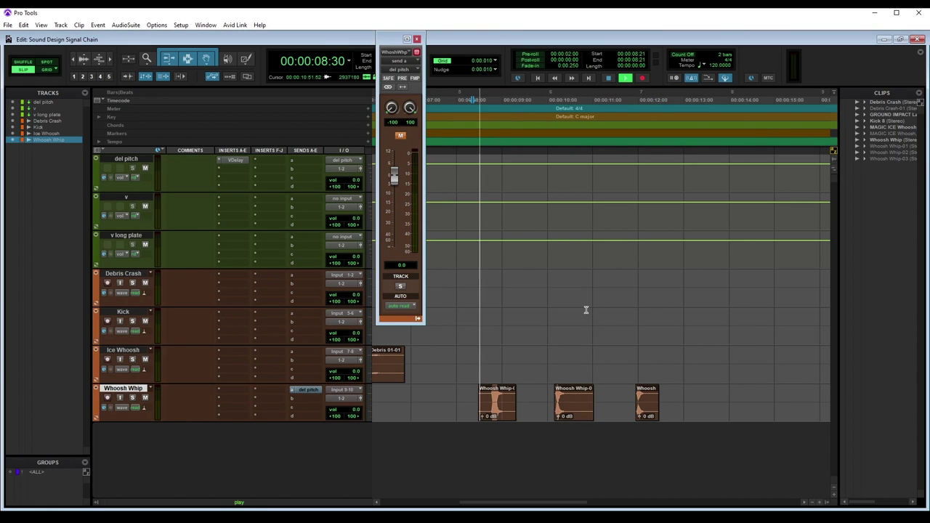
{"action": "key", "text": "space"}
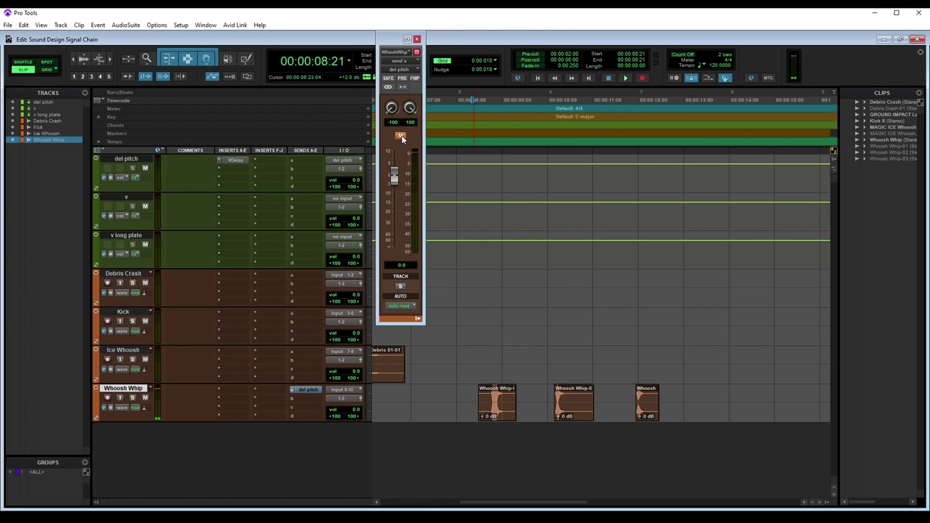
{"action": "left_click", "coordinate": [401, 136]}
{"action": "key", "text": "space"}
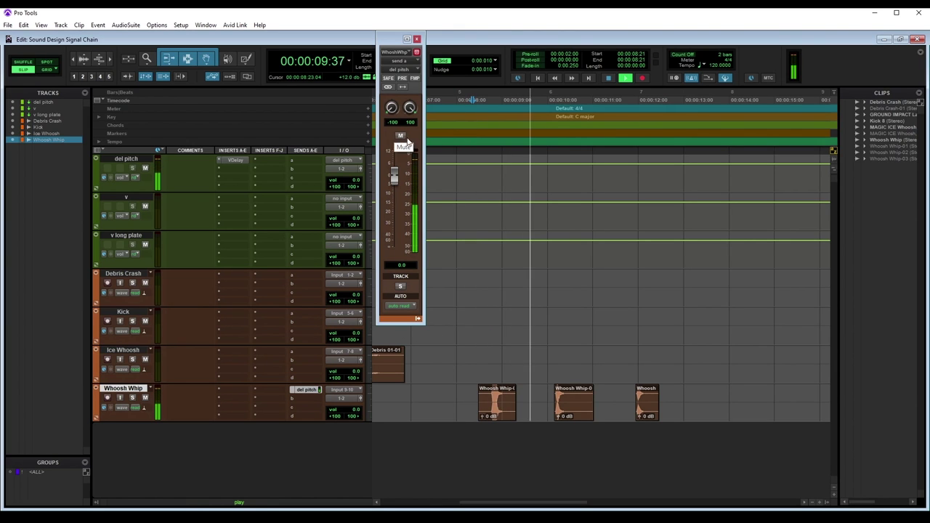
{"action": "key", "text": "space"}
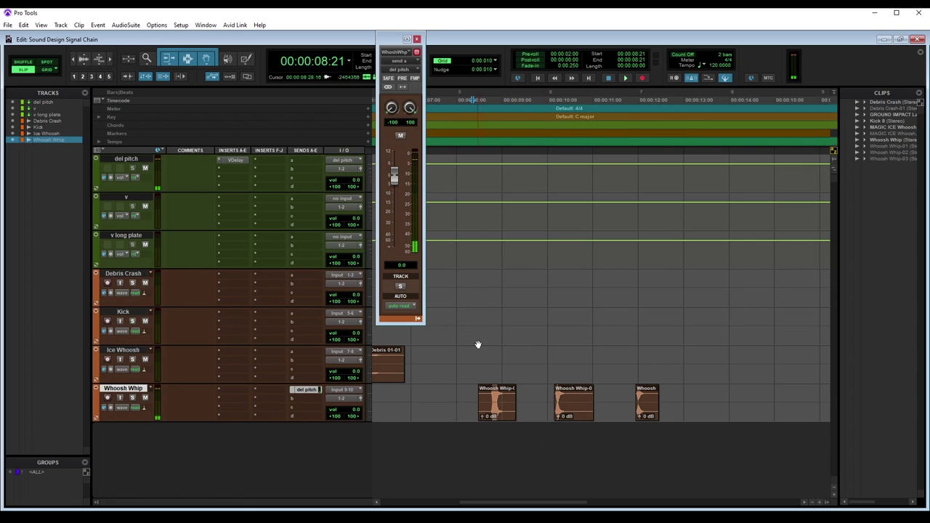
{"action": "left_click", "coordinate": [417, 39]}
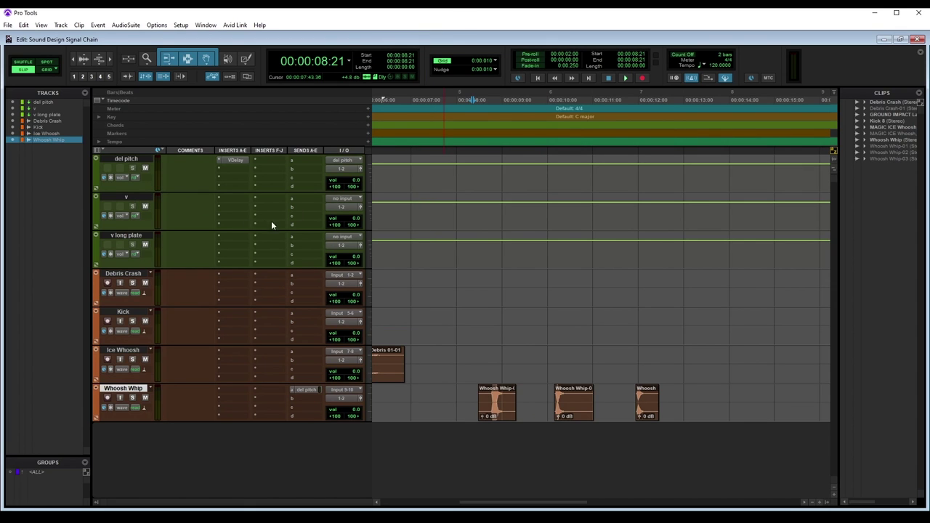
Step: Select the 7:41–13:07 range and move the selection between the v and v long plate tracks
{"action": "left_click", "coordinate": [127, 159]}
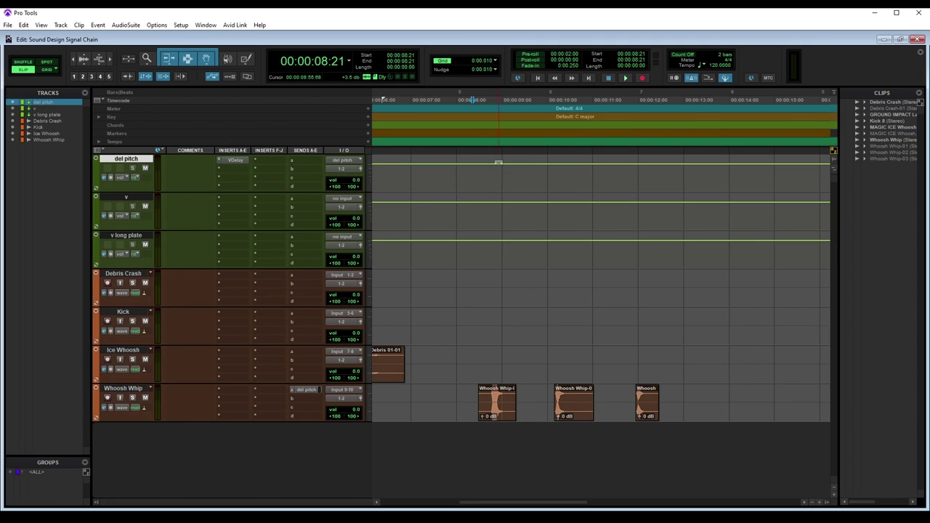
{"action": "left_click_drag", "start_coordinate": [442, 174], "coordinate": [688, 175]}
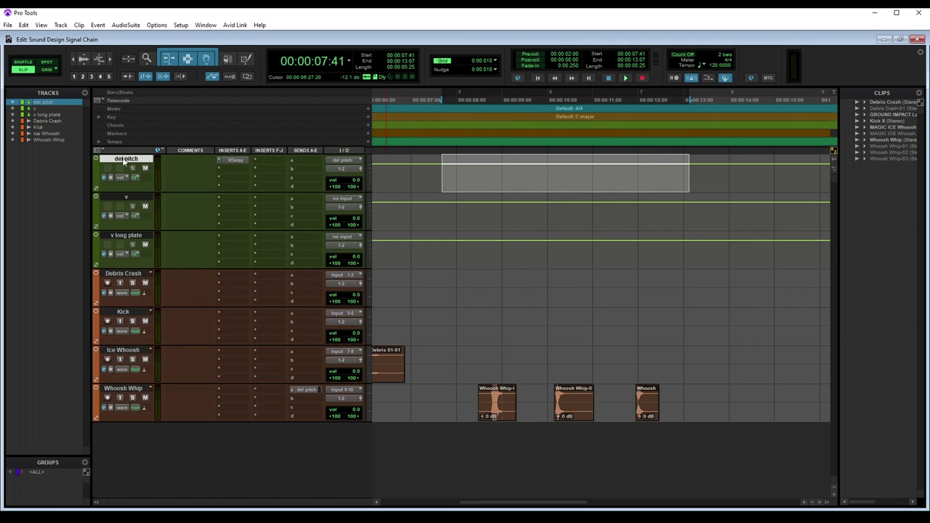
{"action": "key", "text": "semicolon"}
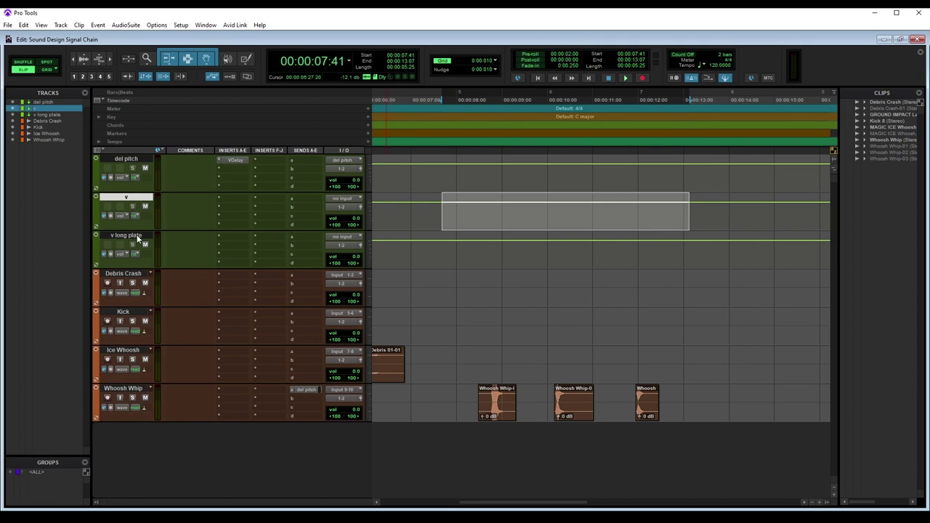
{"action": "left_click", "coordinate": [137, 235]}
{"action": "left_click", "coordinate": [142, 198]}
{"action": "left_click", "coordinate": [135, 236]}
{"action": "left_click", "coordinate": [140, 198]}
{"action": "left_click", "coordinate": [123, 234]}
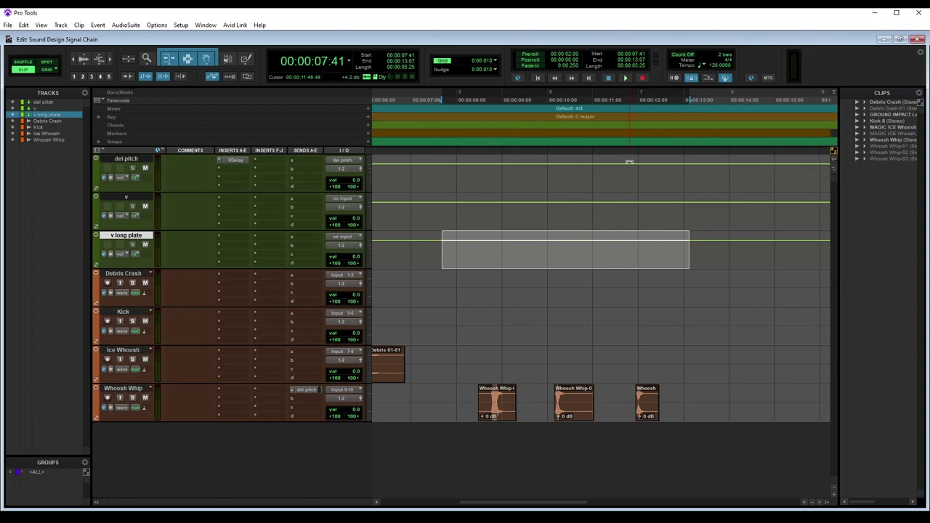
{"action": "left_click", "coordinate": [127, 198]}
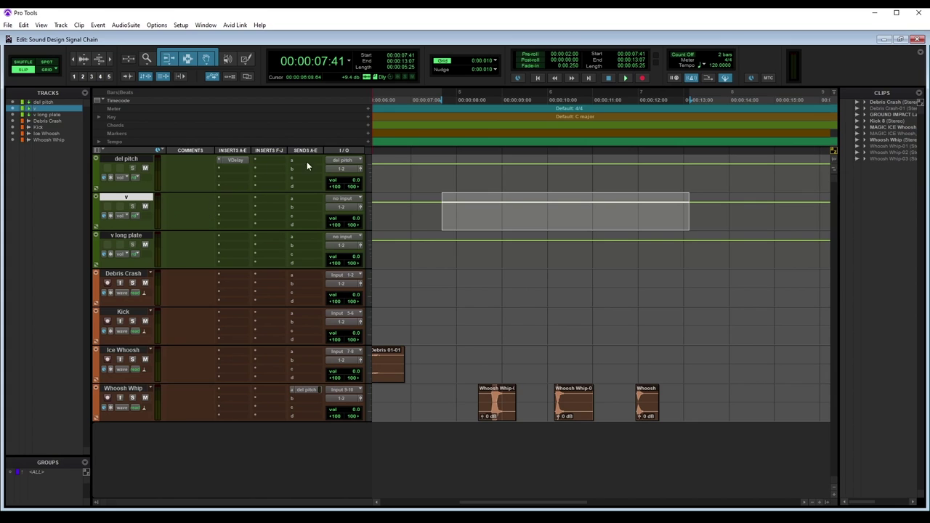
Step: Route del pitch's output to the v (Stereo) track
{"action": "left_click", "coordinate": [344, 169]}
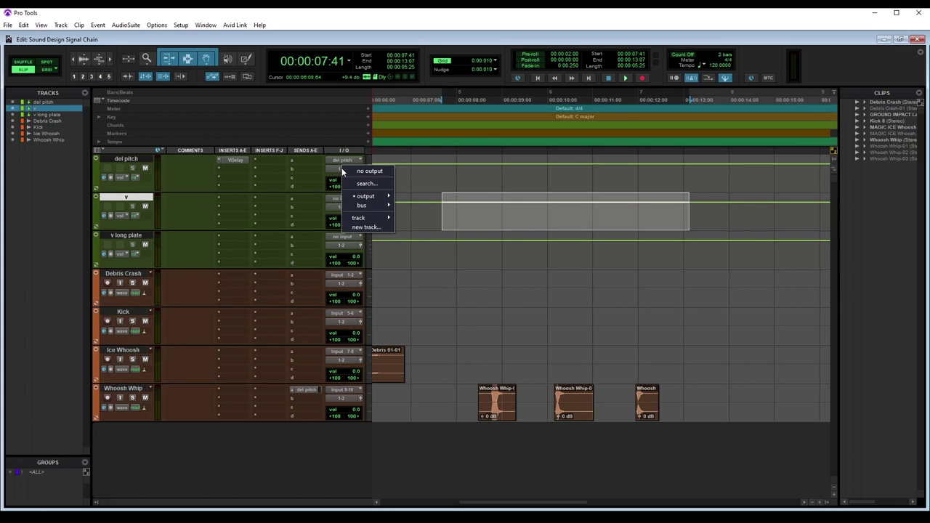
{"action": "mouse_move", "coordinate": [364, 217]}
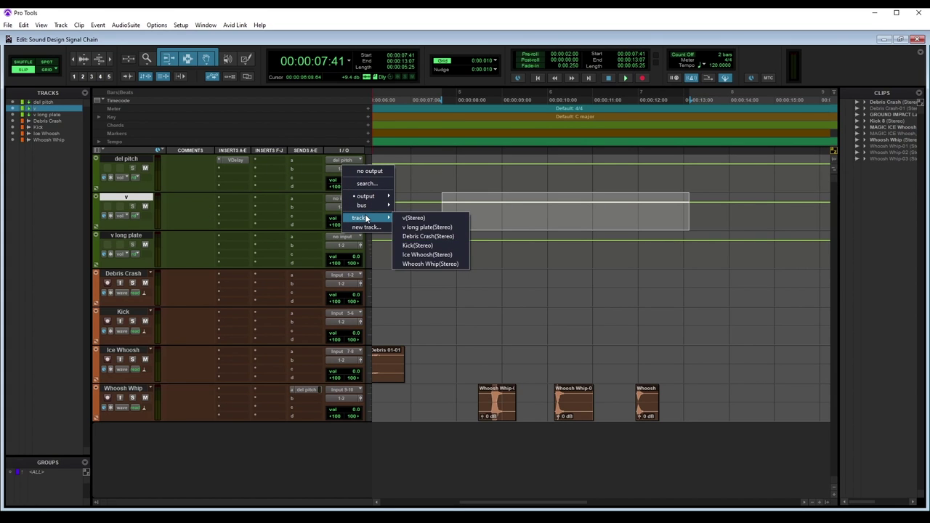
{"action": "left_click", "coordinate": [424, 218]}
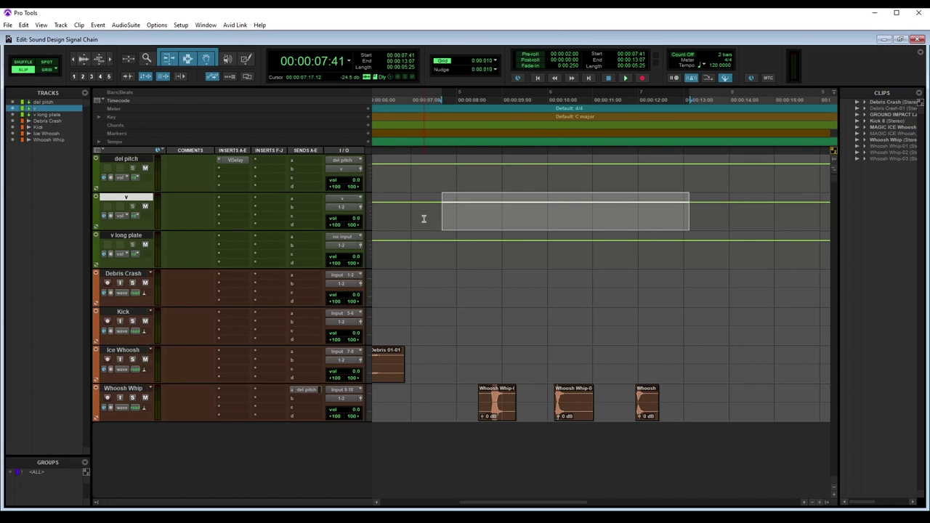
Step: Insert FabFilter Pro-R (stereo) on track v, then select the Whoosh Whip clips from 8:19 to 13:11
{"action": "left_click", "coordinate": [235, 208]}
{"action": "mouse_move", "coordinate": [281, 257]}
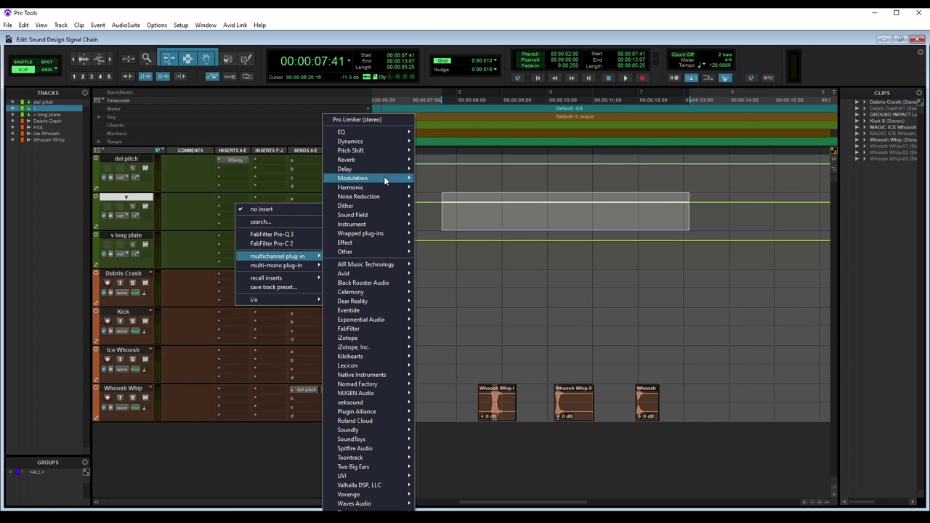
{"action": "mouse_move", "coordinate": [380, 159]}
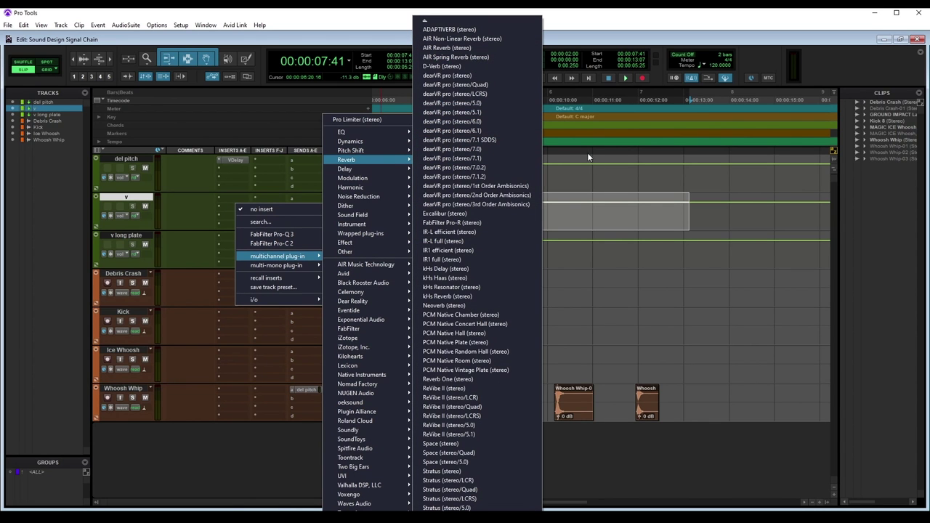
{"action": "left_click", "coordinate": [490, 223]}
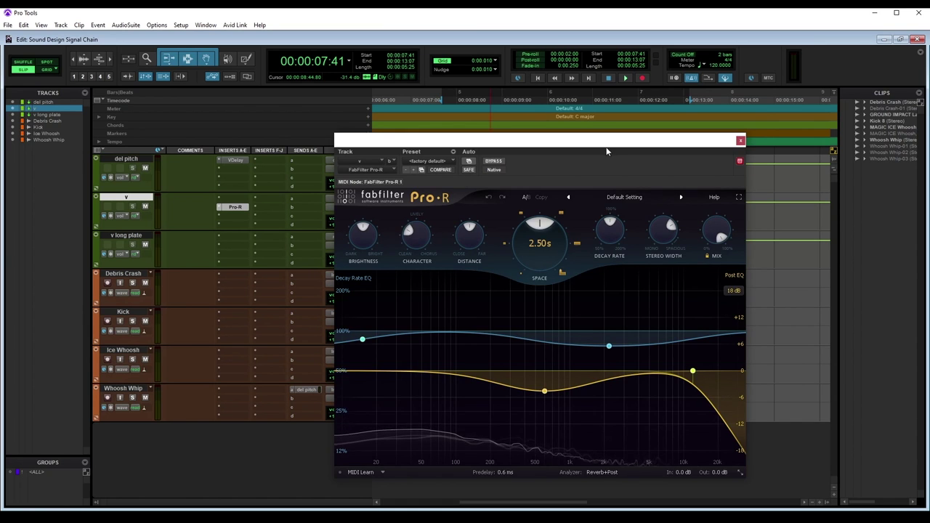
{"action": "left_click_drag", "start_coordinate": [607, 151], "coordinate": [629, 93]}
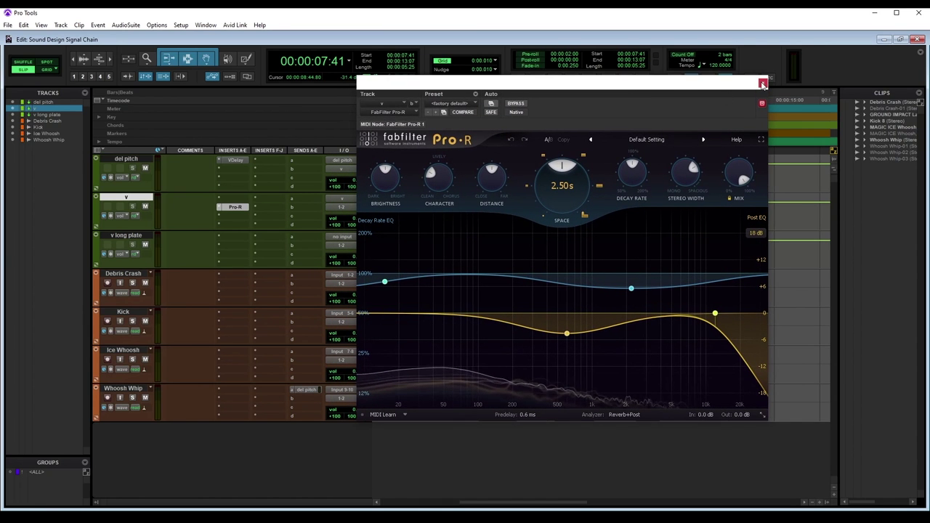
{"action": "left_click", "coordinate": [762, 84]}
{"action": "left_click", "coordinate": [471, 352]}
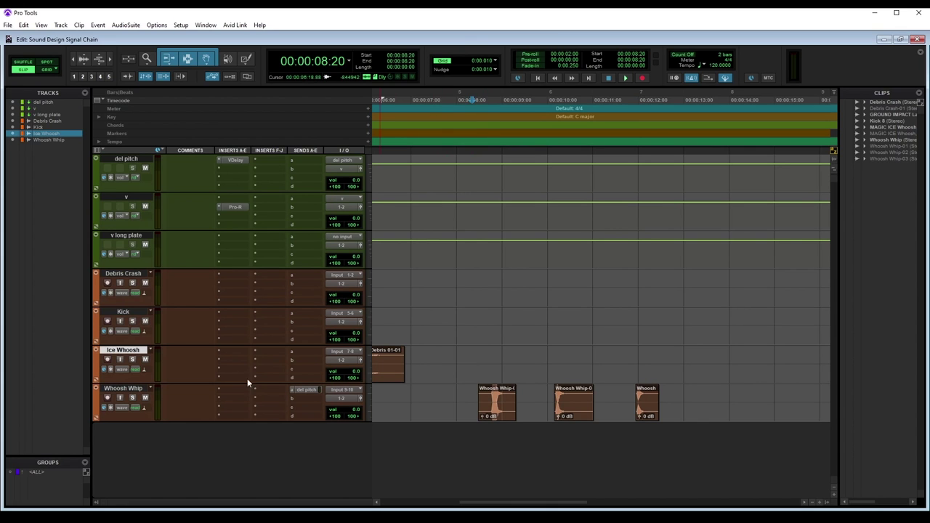
{"action": "left_click_drag", "start_coordinate": [471, 404], "coordinate": [692, 404]}
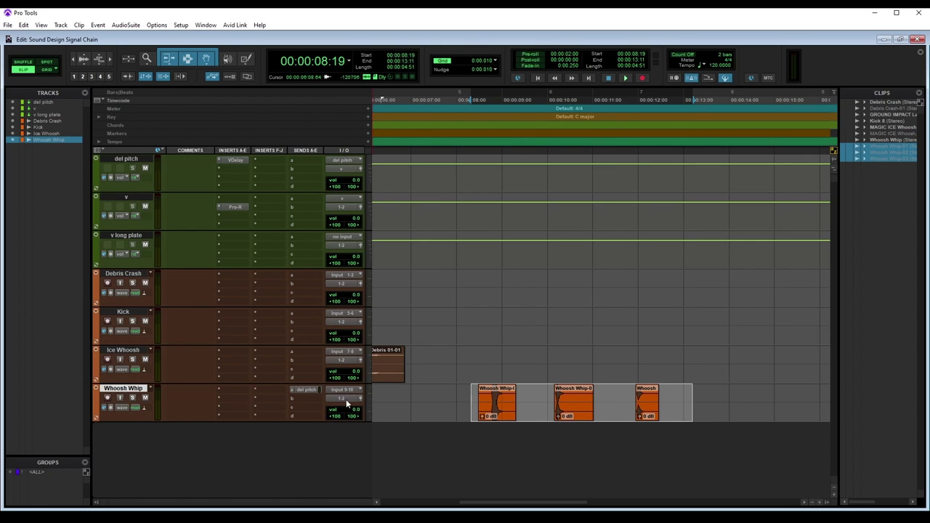
{"action": "left_click", "coordinate": [307, 390]}
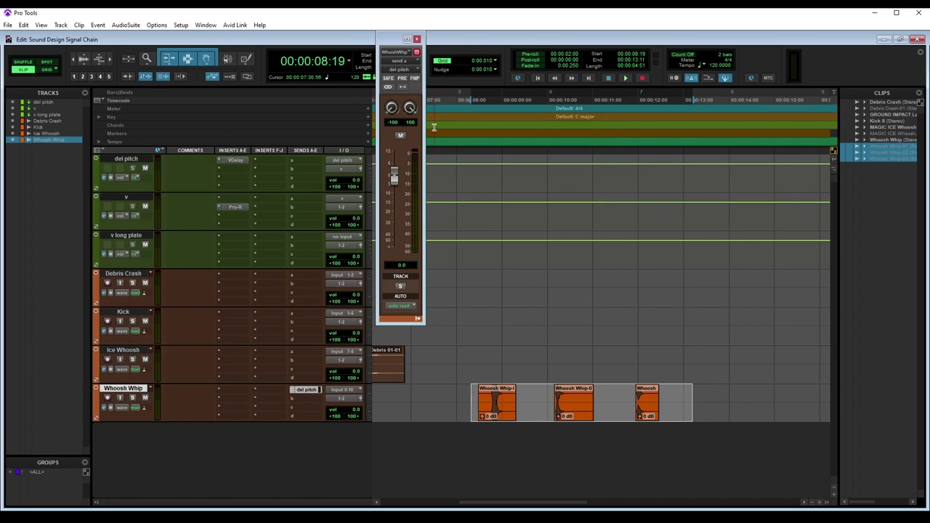
{"action": "left_click", "coordinate": [417, 38]}
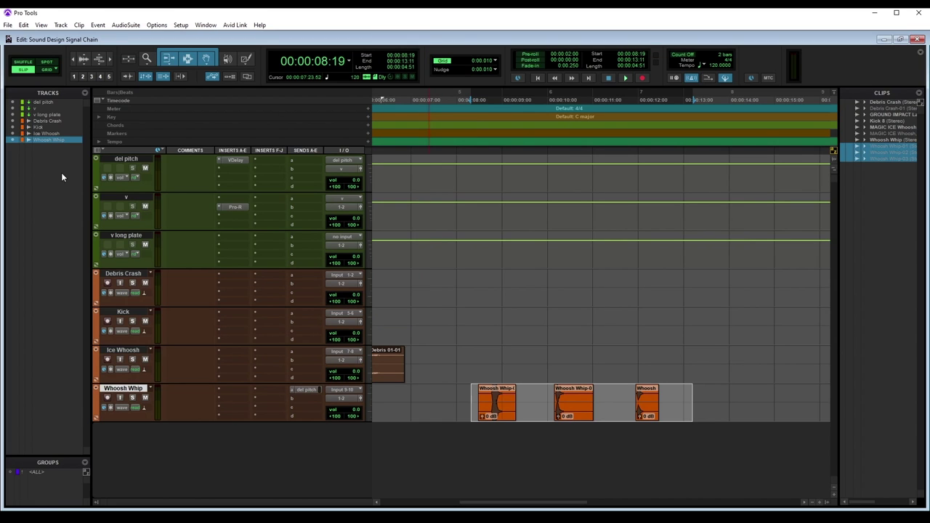
{"action": "left_click", "coordinate": [123, 159]}
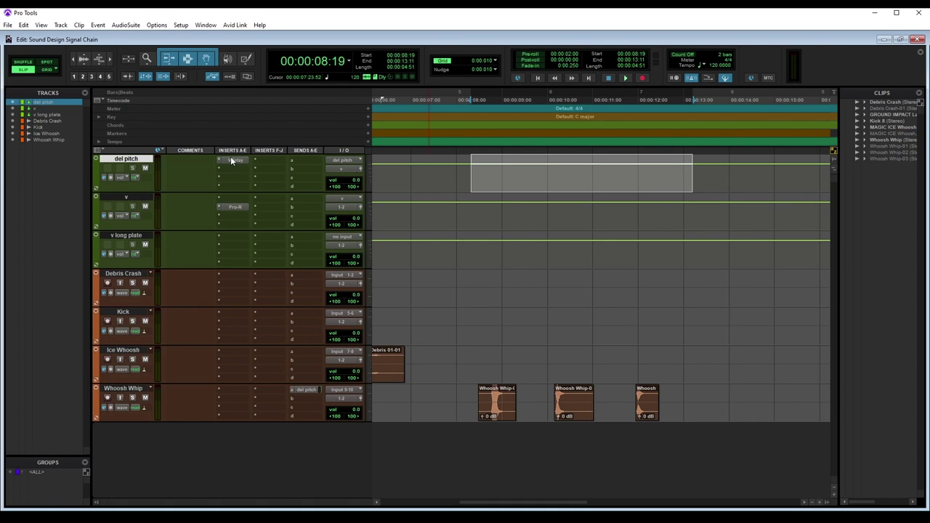
{"action": "left_click", "coordinate": [138, 199]}
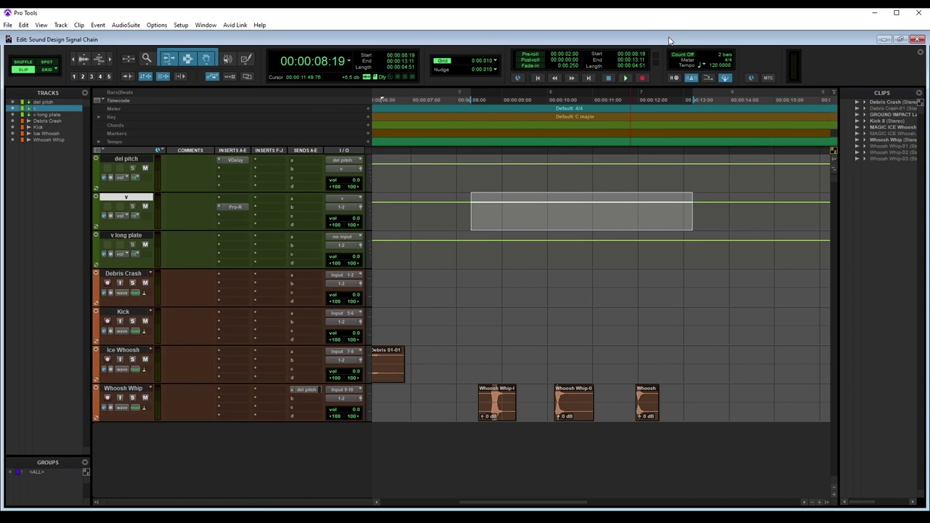
{"action": "key", "text": "space"}
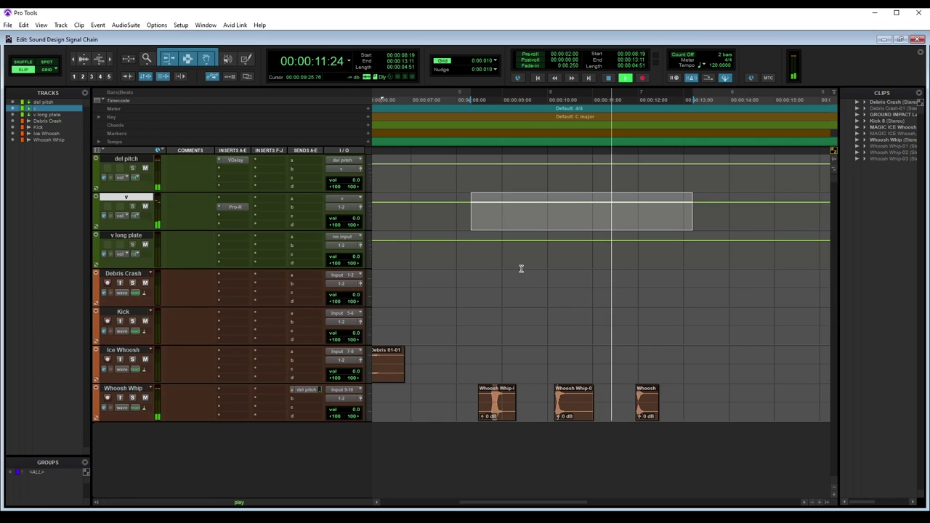
{"action": "key", "text": "space"}
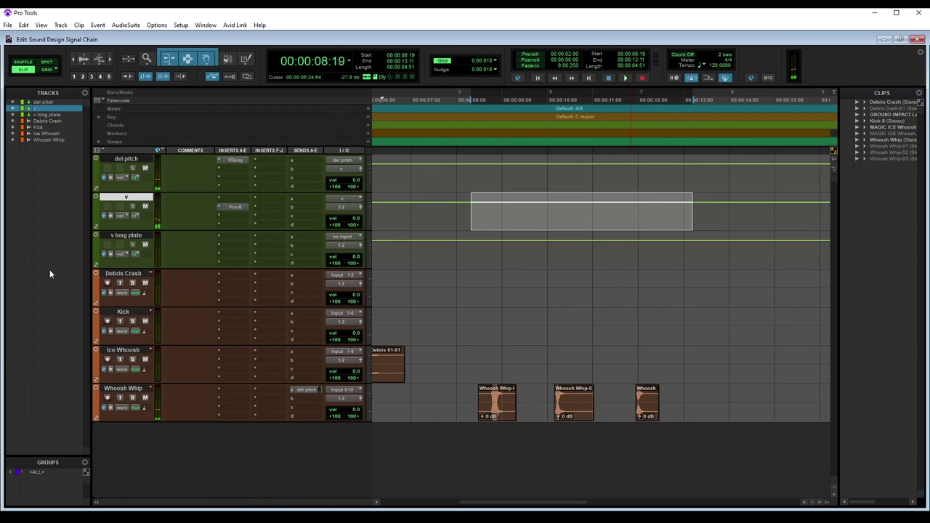
Step: Put Pro-Q 3 before Pro-R on track v with a ~5.6 dB low-shelf cut near 279 Hz
{"action": "left_click", "coordinate": [235, 199]}
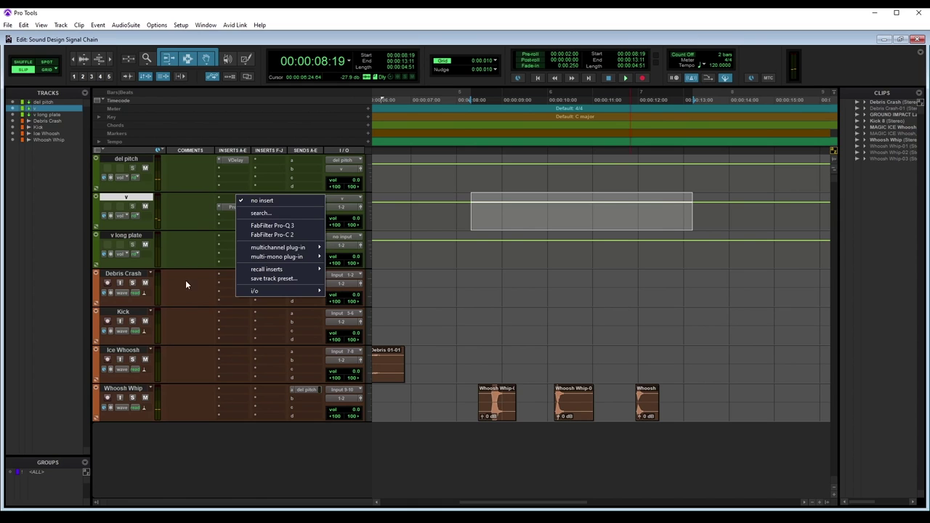
{"action": "left_click", "coordinate": [300, 224]}
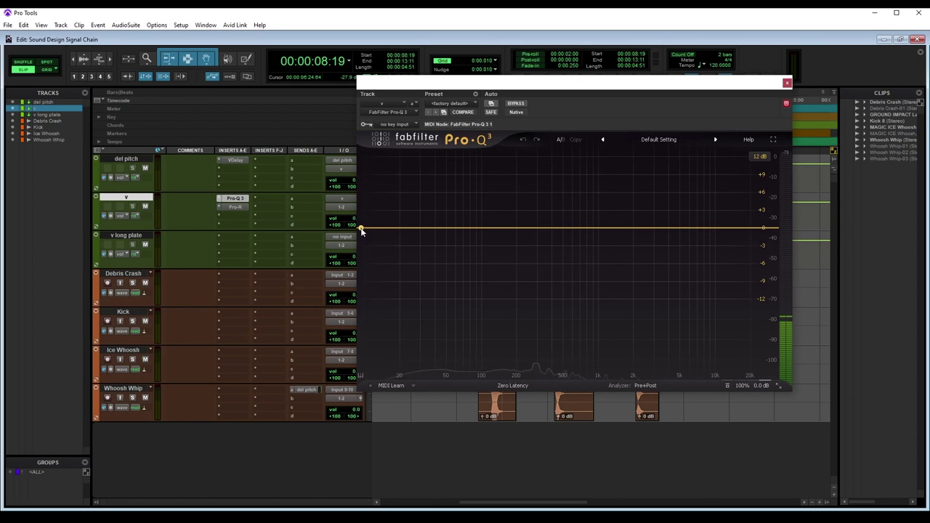
{"action": "double_click", "coordinate": [366, 228]}
{"action": "left_click_drag", "start_coordinate": [365, 228], "coordinate": [539, 268]}
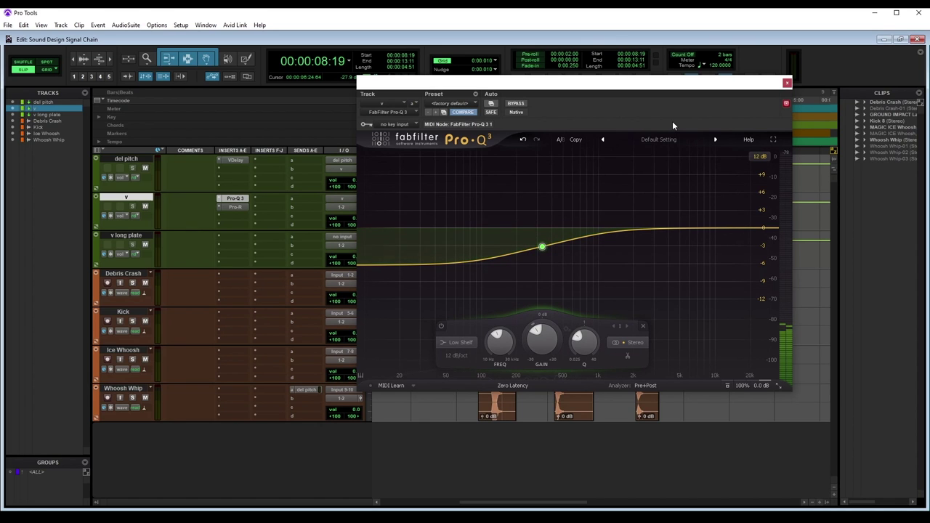
{"action": "left_click", "coordinate": [786, 82]}
{"action": "key", "text": "space"}
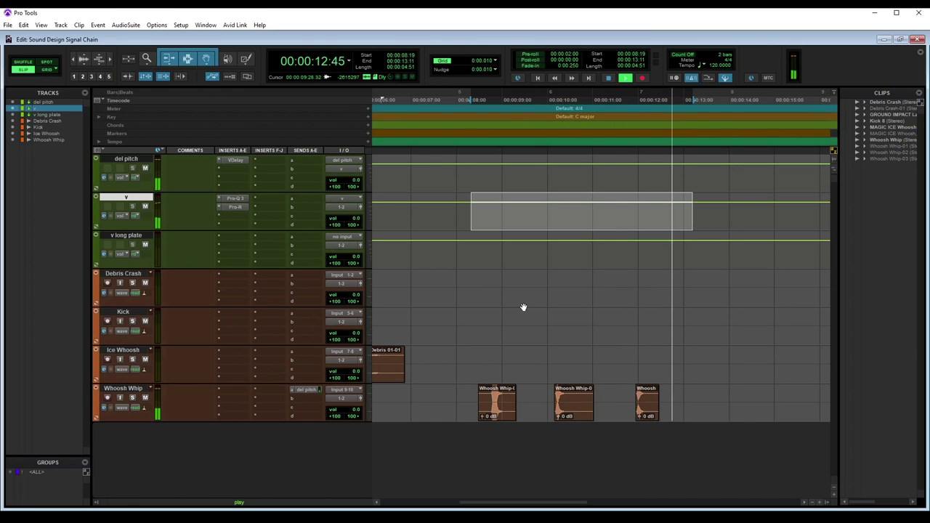
Step: Select the MAGIC ICE Whoosh clip on the Ice Whoosh track and audition it
{"action": "key", "text": "space"}
{"action": "scroll", "coordinate": [637, 330], "scroll_direction": "left", "scroll_amount": 5}
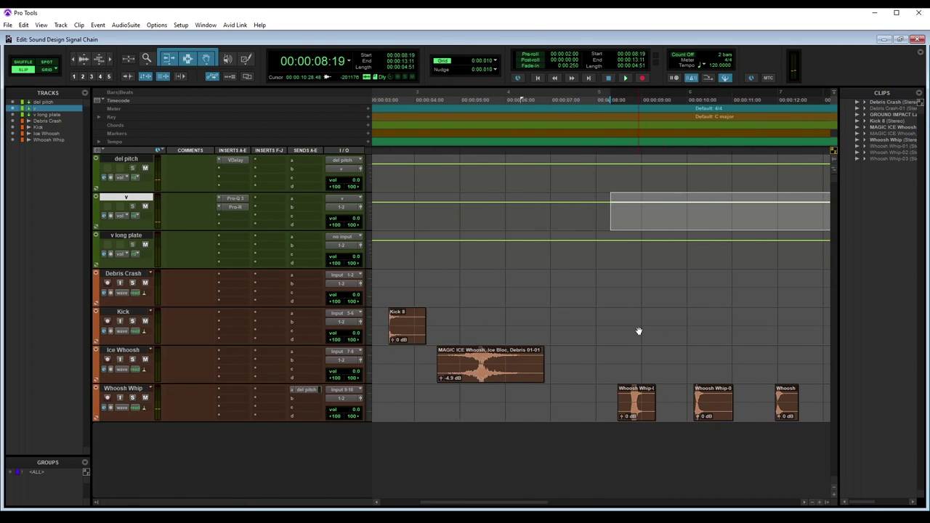
{"action": "scroll", "coordinate": [639, 331], "scroll_direction": "left", "scroll_amount": 2}
{"action": "left_click", "coordinate": [570, 359]}
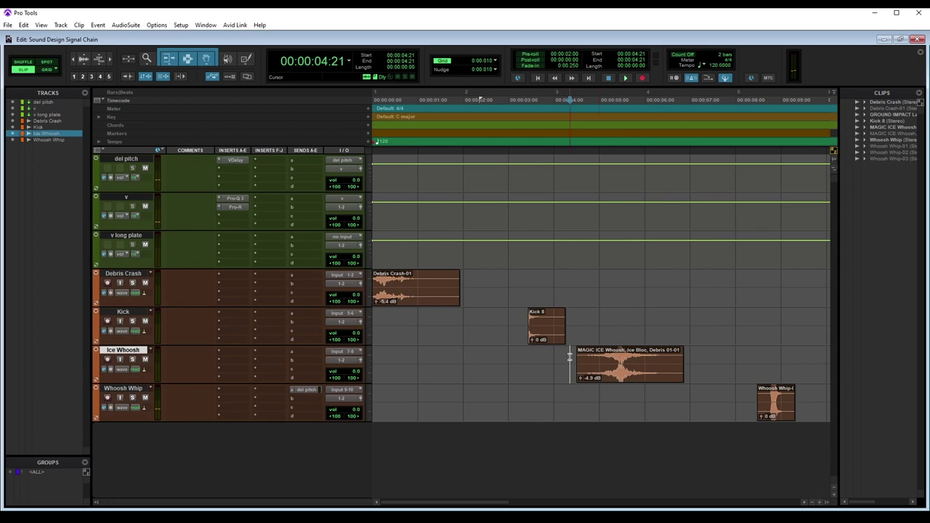
{"action": "left_click", "coordinate": [646, 379]}
{"action": "key", "text": "space"}
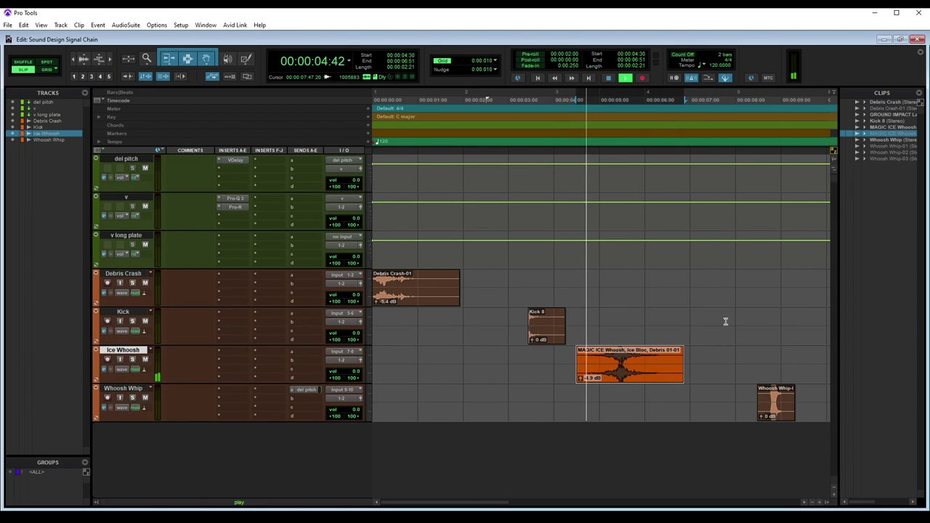
{"action": "key", "text": "space"}
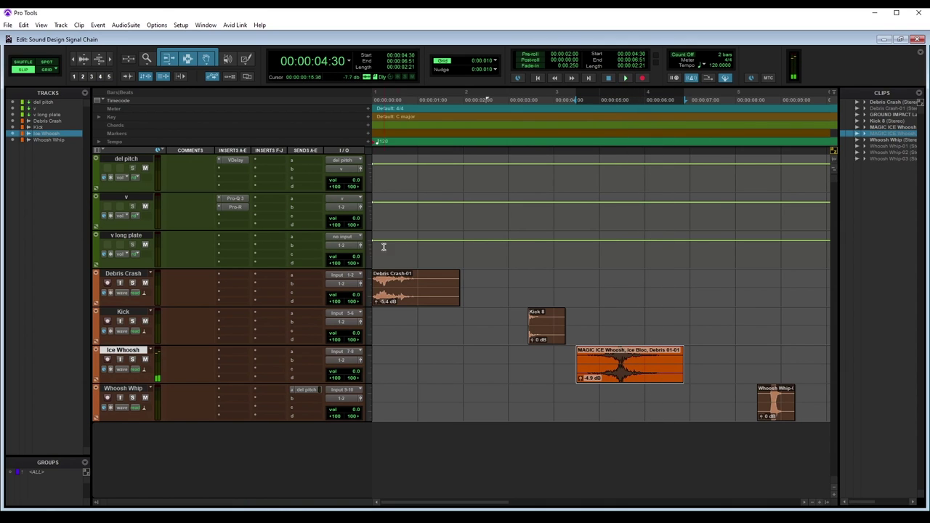
Step: Send Ice Whoosh to the del pitch aux at 0 dB, audition it, and close the send window
{"action": "left_click", "coordinate": [305, 351]}
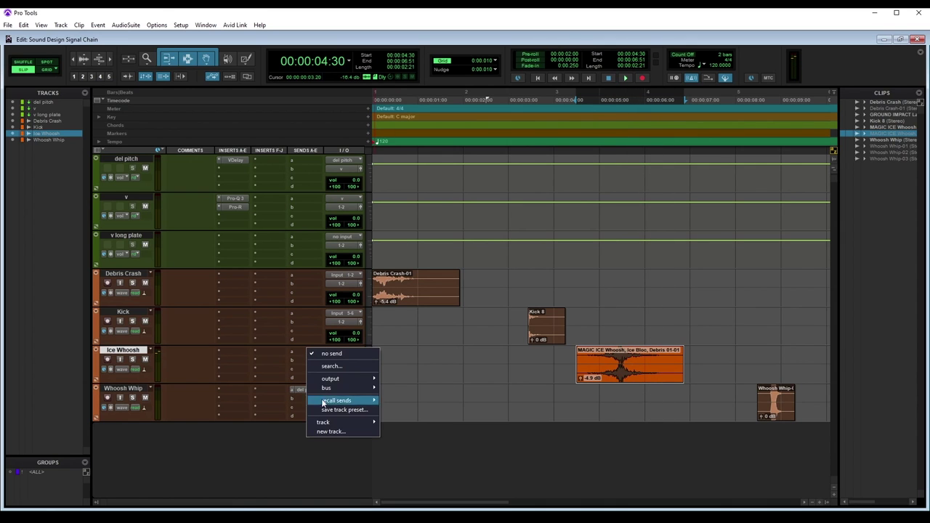
{"action": "mouse_move", "coordinate": [333, 424]}
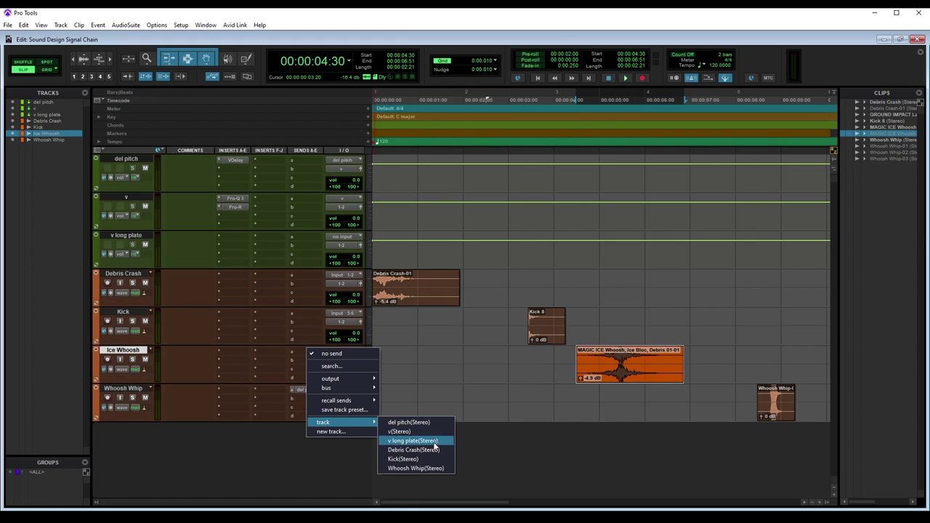
{"action": "left_click", "coordinate": [420, 424]}
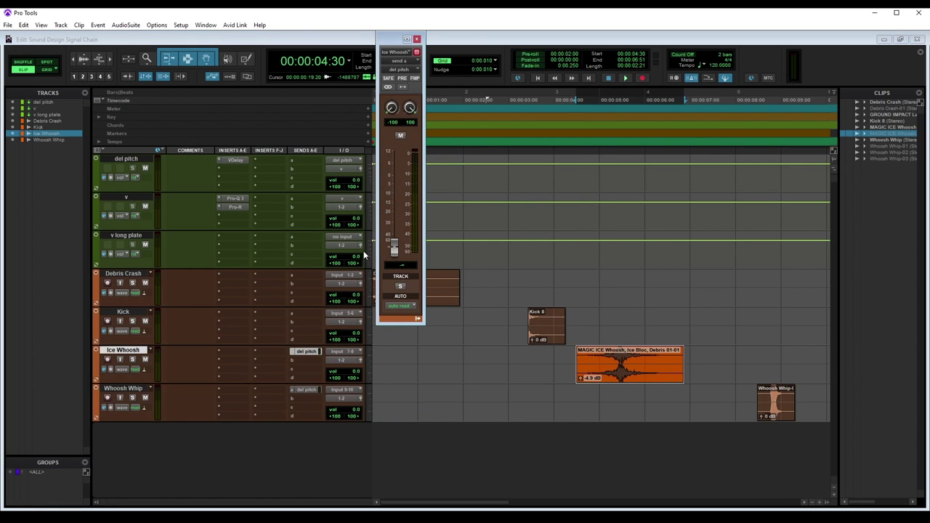
{"action": "left_click", "coordinate": [394, 250], "text": "alt"}
{"action": "key", "text": "space"}
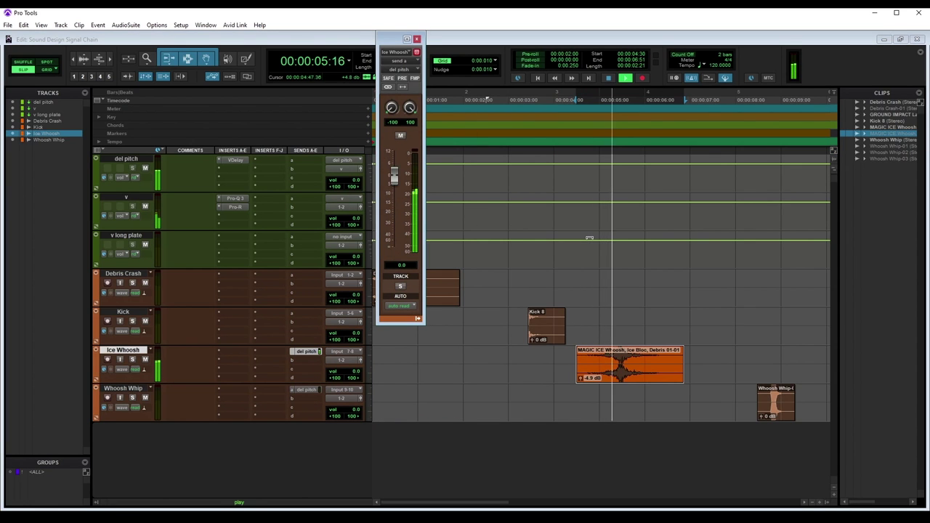
{"action": "key", "text": "space"}
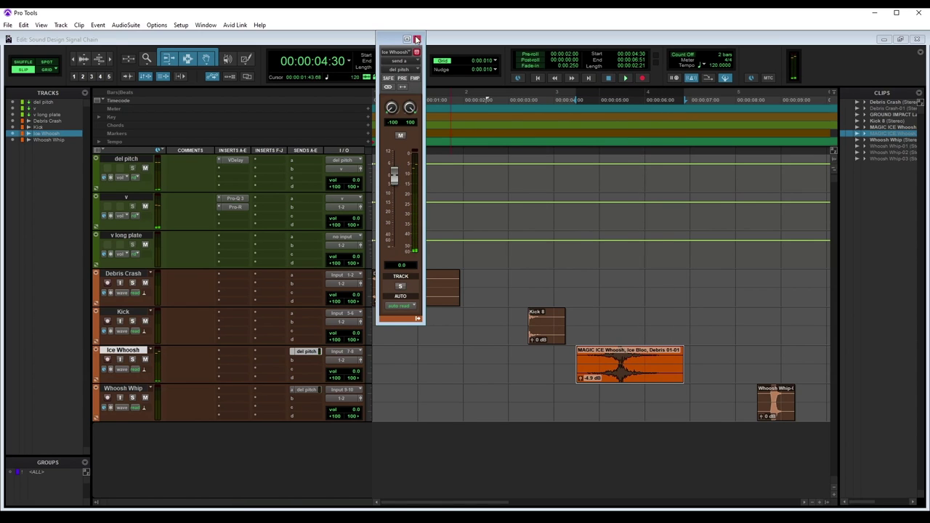
{"action": "left_click", "coordinate": [417, 39]}
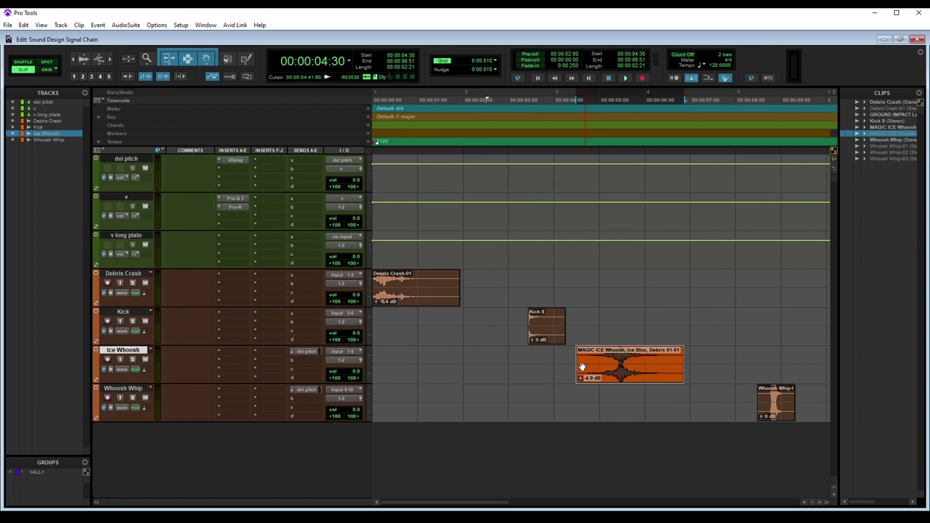
Step: Slide the Kick 8 clip earlier to about 00:00:02:32, audition it, and select a range around it
{"action": "left_click", "coordinate": [501, 323]}
{"action": "left_click_drag", "start_coordinate": [535, 330], "coordinate": [494, 330]}
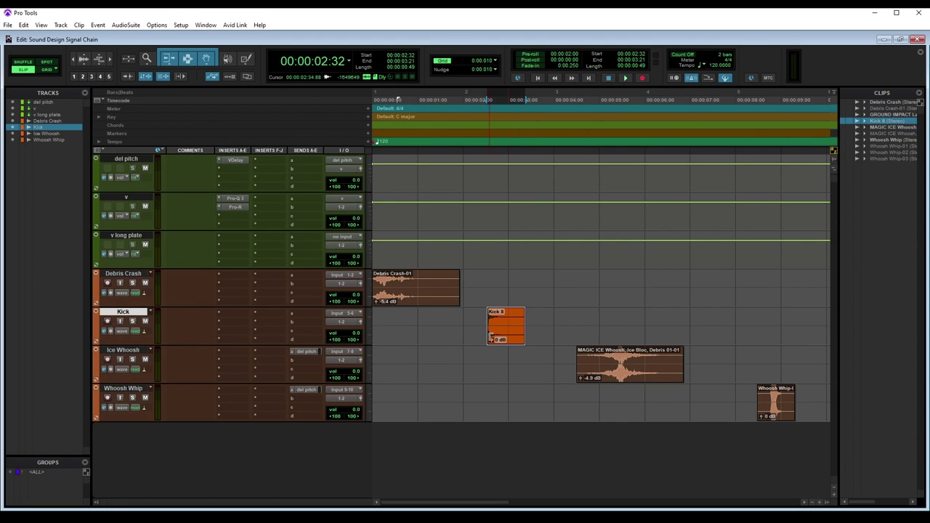
{"action": "key", "text": "space"}
{"action": "key", "text": "space"}
{"action": "key", "text": "space"}
{"action": "key", "text": "space"}
{"action": "left_click_drag", "start_coordinate": [477, 318], "coordinate": [548, 320]}
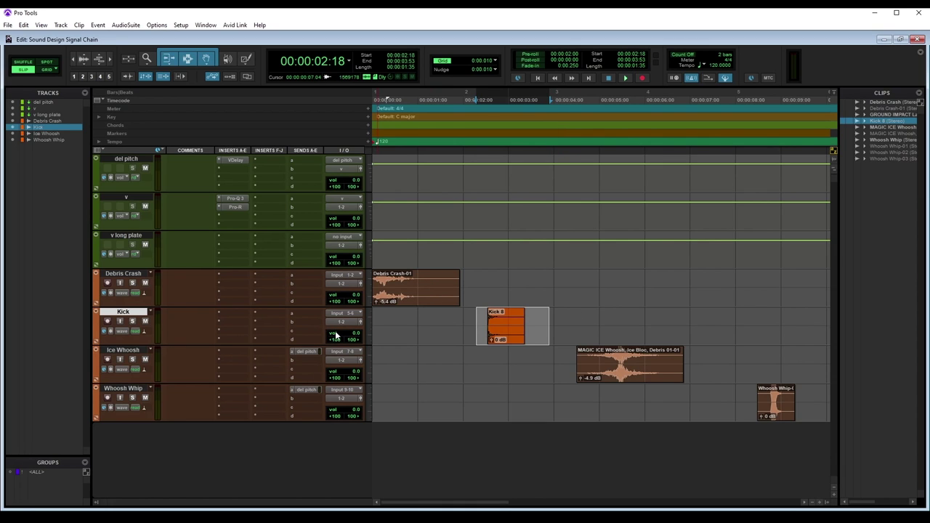
Step: Add Pro-Q 3 to the Kick track with a high shelf cutting about 6.9 dB above 1215 Hz
{"action": "left_click", "coordinate": [231, 312]}
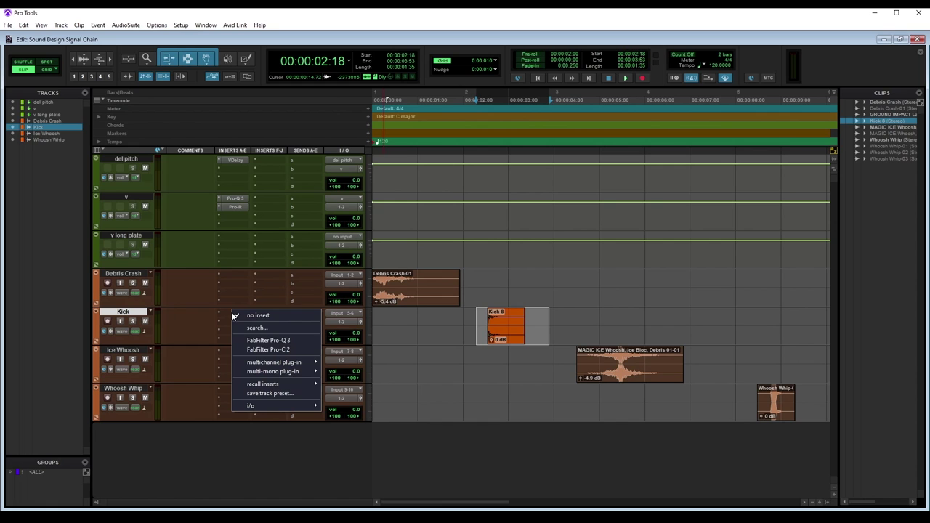
{"action": "left_click", "coordinate": [278, 341]}
{"action": "left_click_drag", "start_coordinate": [661, 79], "coordinate": [610, 95]}
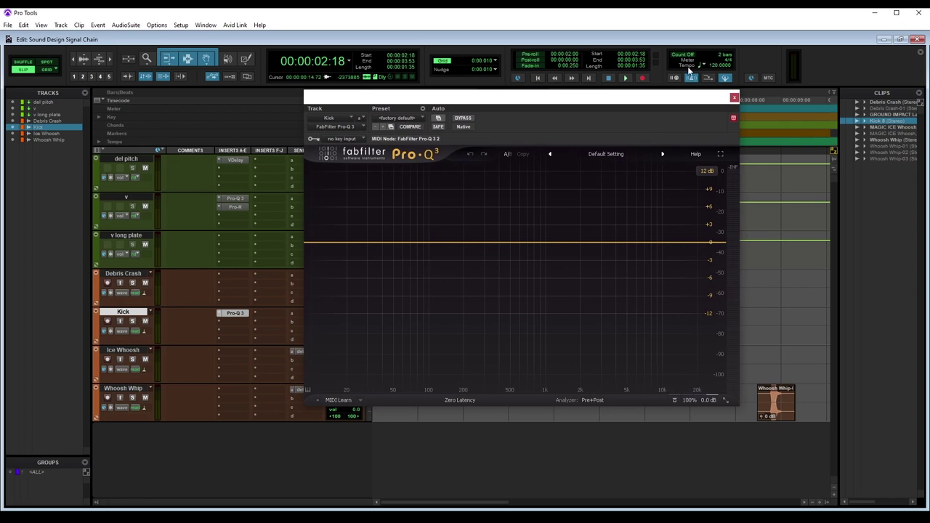
{"action": "left_click_drag", "start_coordinate": [681, 96], "coordinate": [669, 98]}
{"action": "key", "text": "space"}
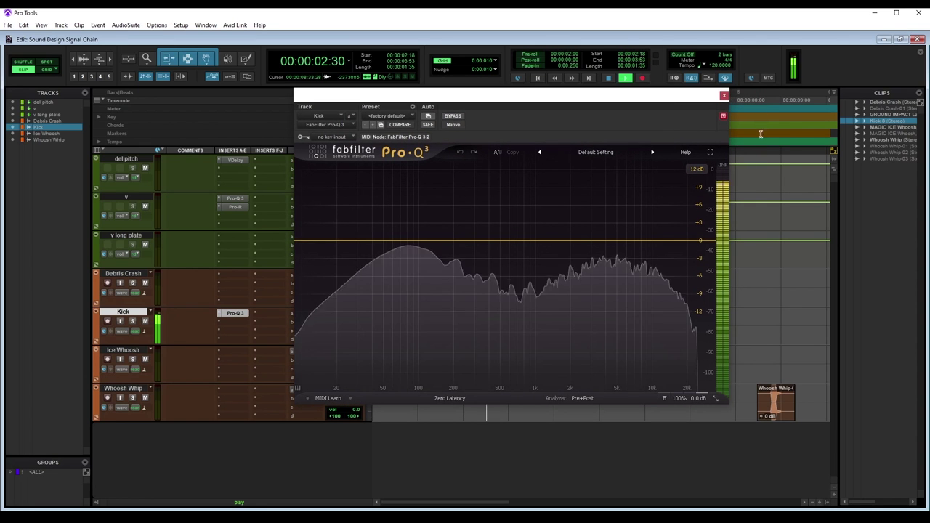
{"action": "left_click_drag", "start_coordinate": [712, 241], "coordinate": [712, 289]}
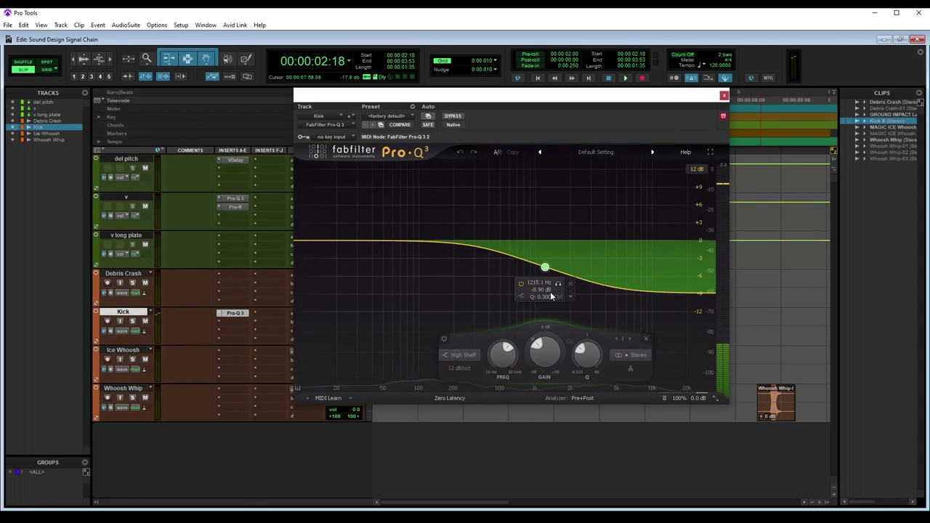
{"action": "key", "text": "space"}
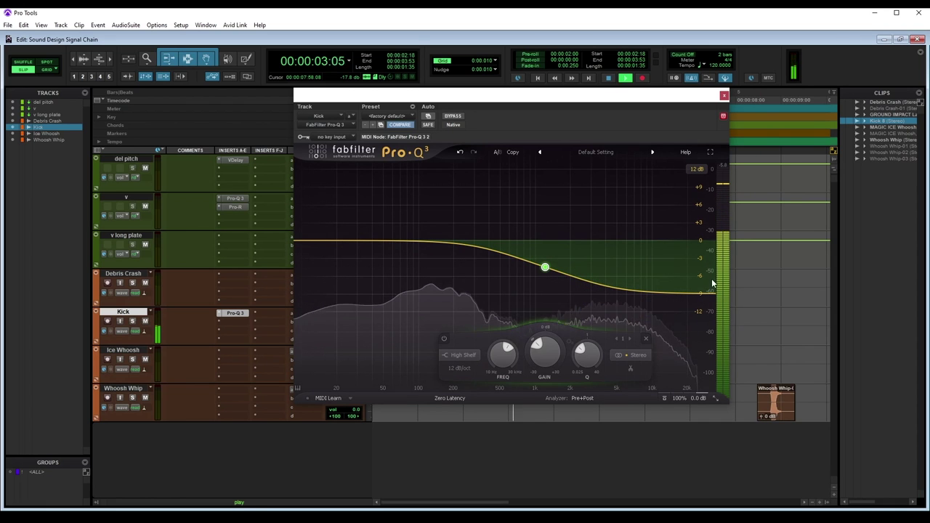
{"action": "left_click", "coordinate": [724, 95]}
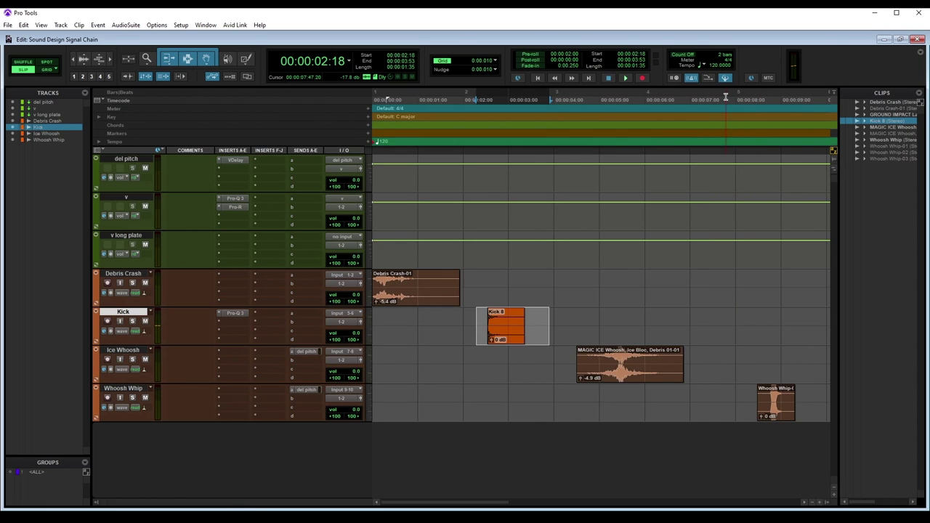
Step: Add a Kick send to the del pitch (Stereo) aux with its level at 0 dB
{"action": "left_click", "coordinate": [306, 314]}
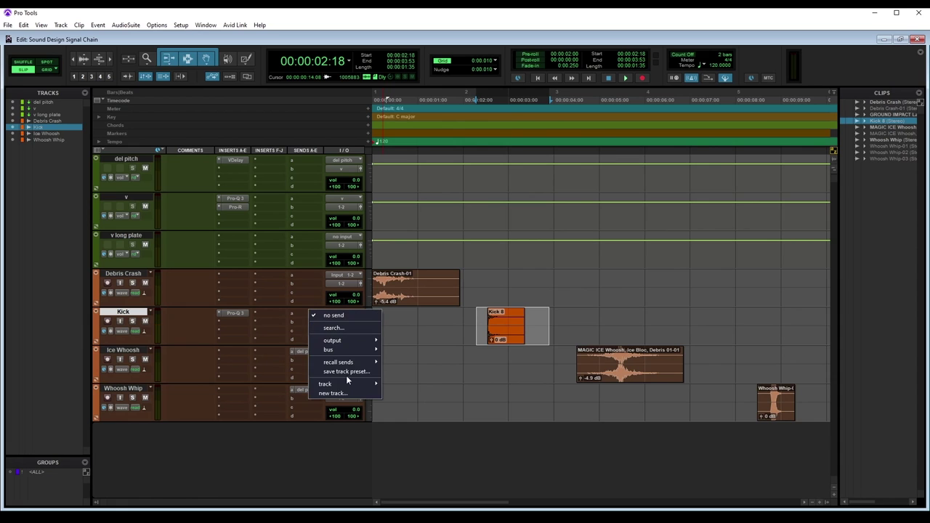
{"action": "mouse_move", "coordinate": [352, 384]}
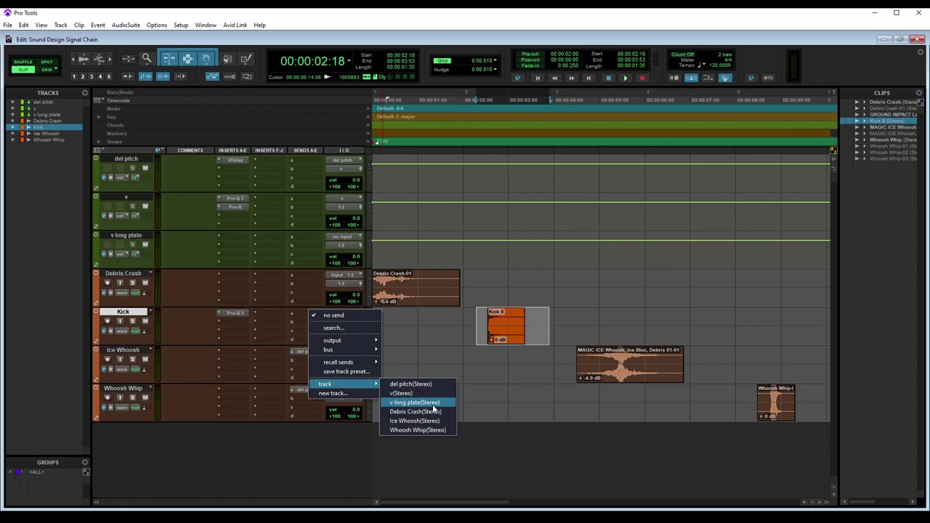
{"action": "left_click", "coordinate": [414, 383]}
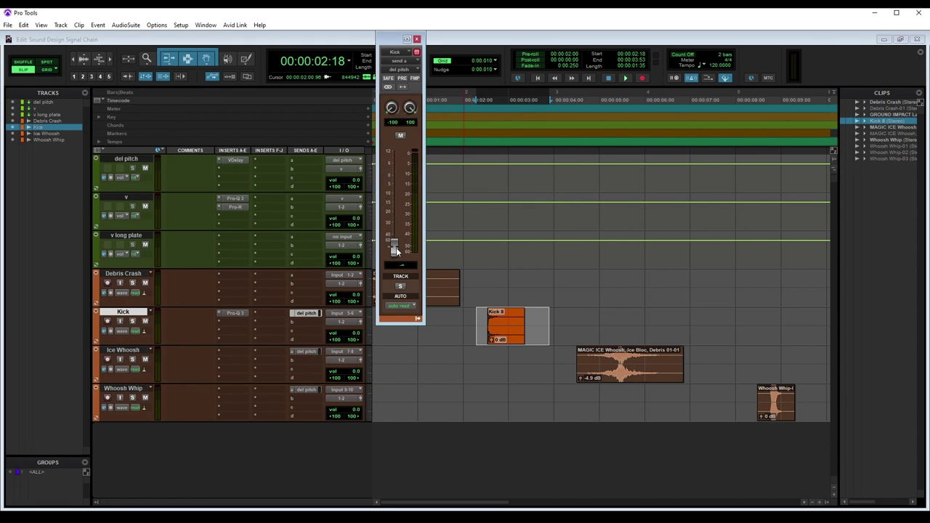
{"action": "left_click", "coordinate": [396, 250], "text": "alt"}
Step: Audition the kick through the pitch delay and close the Kick send window
{"action": "key", "text": "space"}
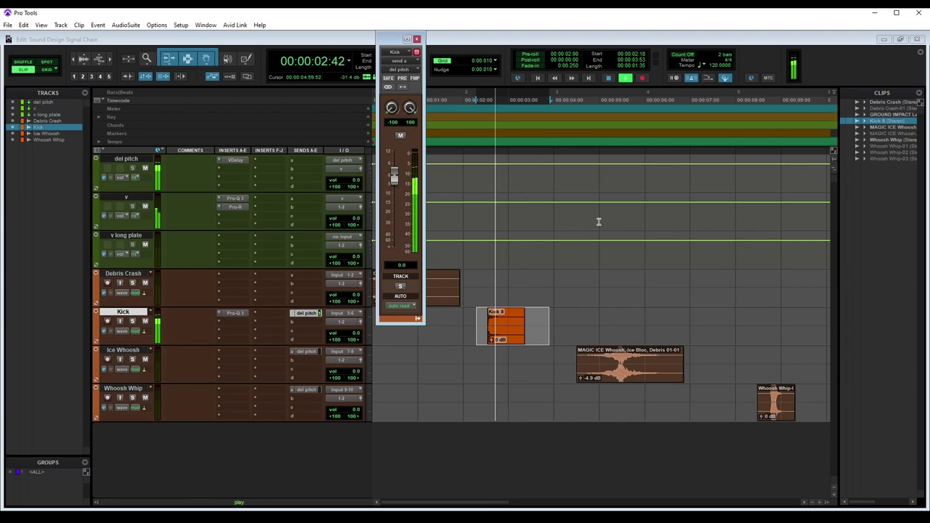
{"action": "left_click", "coordinate": [417, 39]}
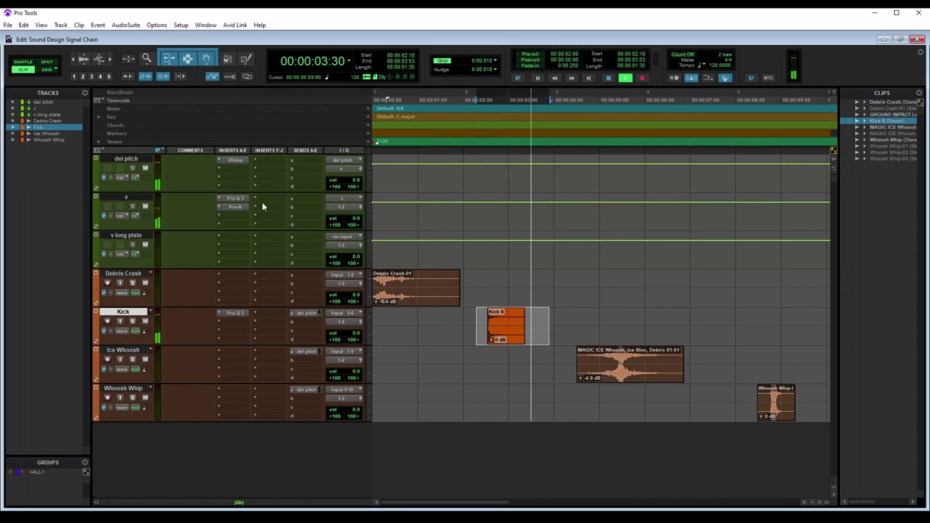
{"action": "key", "text": "space"}
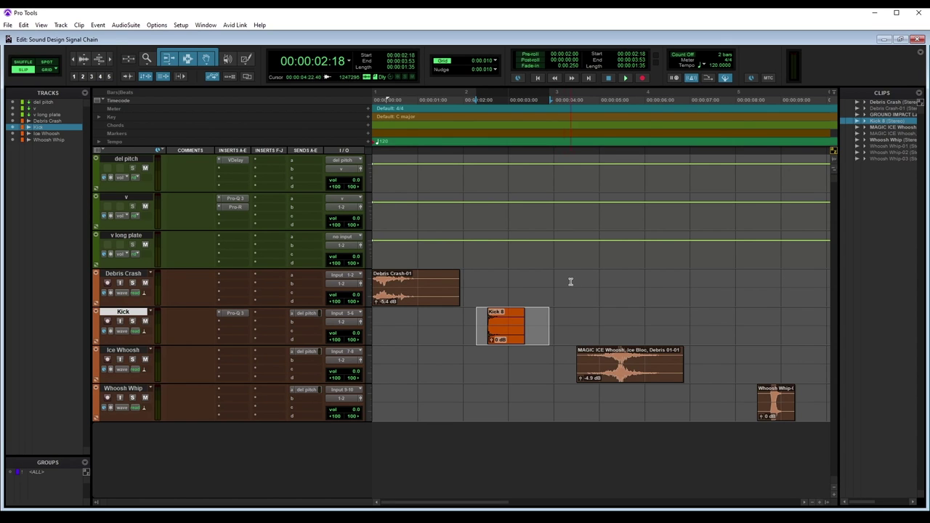
{"action": "key", "text": "space"}
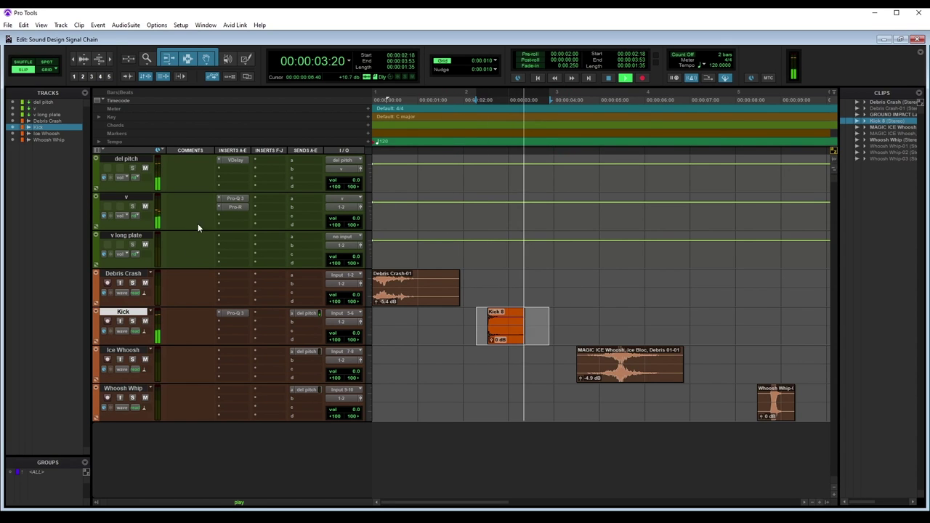
{"action": "key", "text": "space"}
{"action": "key", "text": "space"}
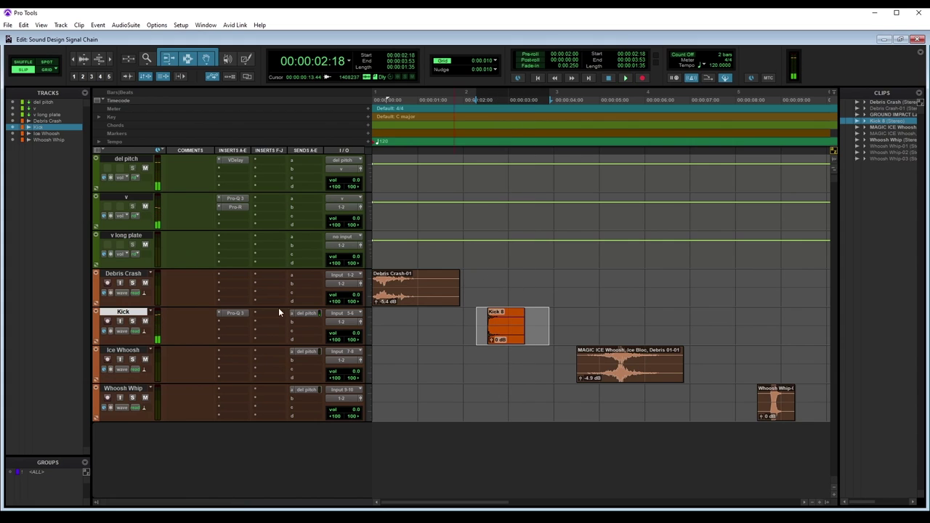
{"action": "left_click", "coordinate": [235, 312]}
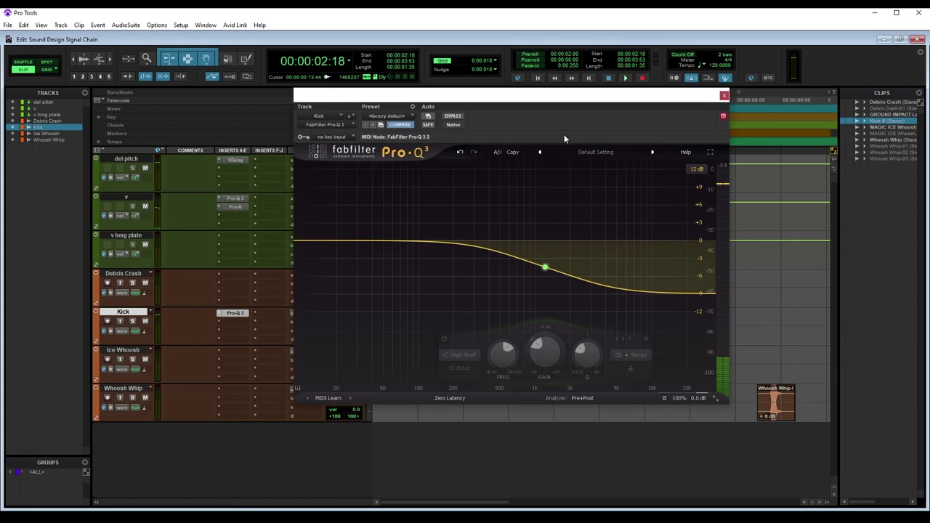
{"action": "left_click", "coordinate": [453, 117]}
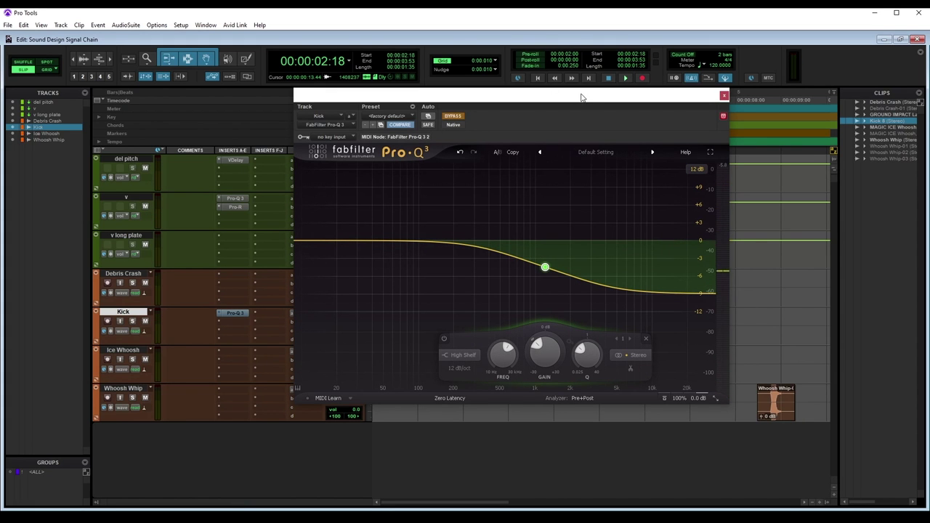
{"action": "left_click_drag", "start_coordinate": [581, 95], "coordinate": [569, 101]}
{"action": "key", "text": "space"}
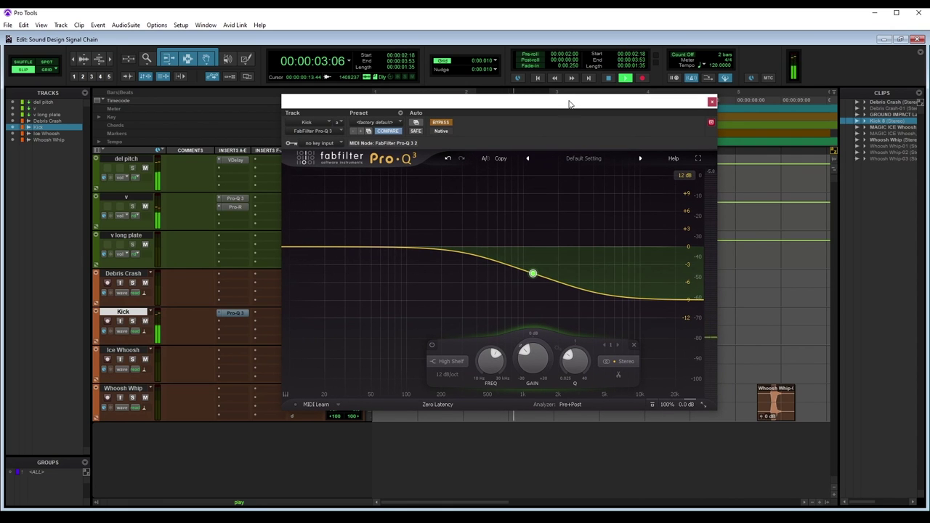
{"action": "left_click", "coordinate": [440, 123]}
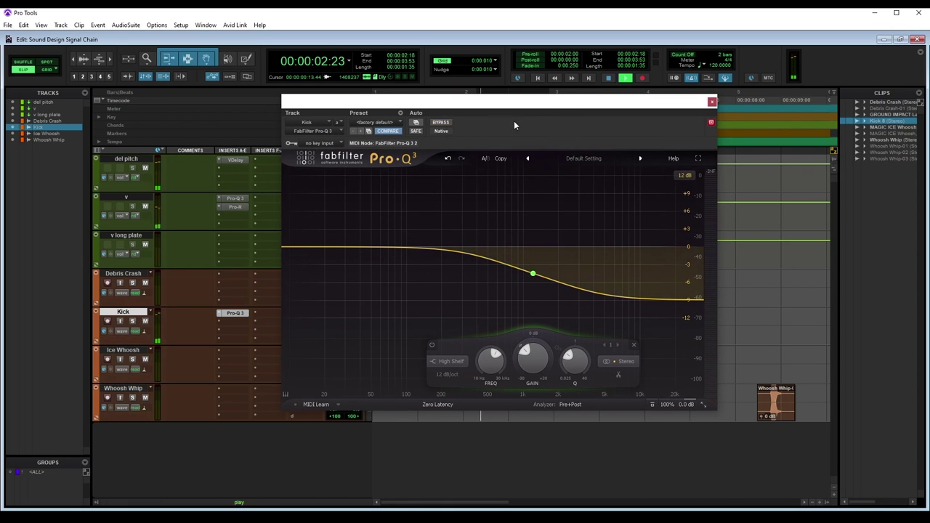
{"action": "left_click", "coordinate": [712, 103]}
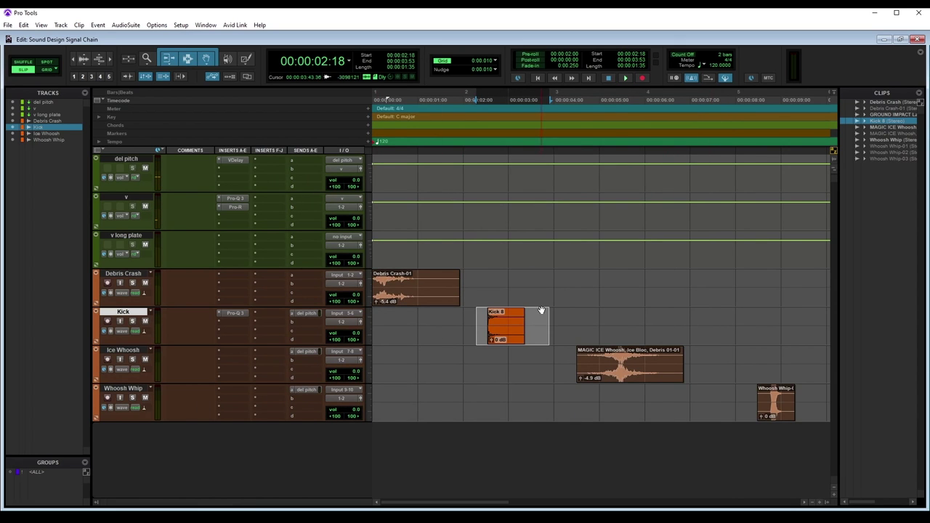
Step: Solo the Debris Crash track and play its clip from the start
{"action": "left_click", "coordinate": [408, 295]}
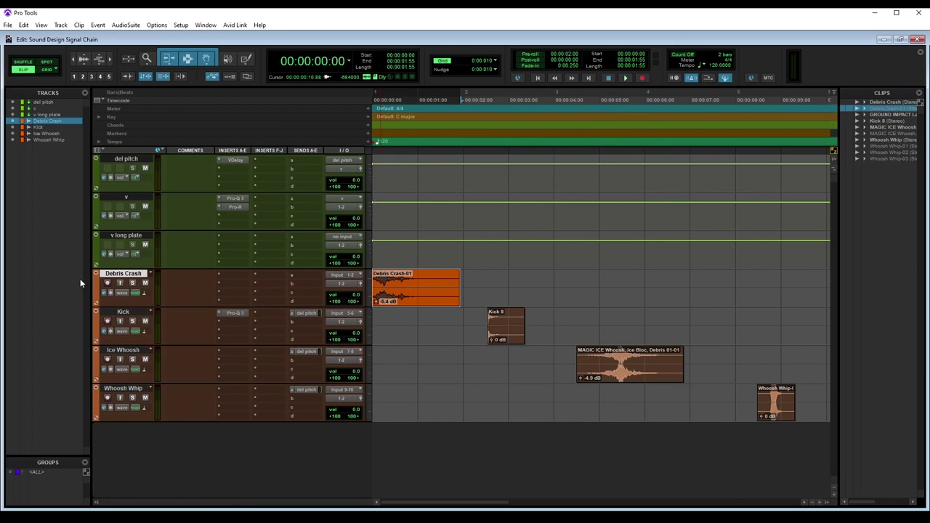
{"action": "left_click", "coordinate": [131, 284]}
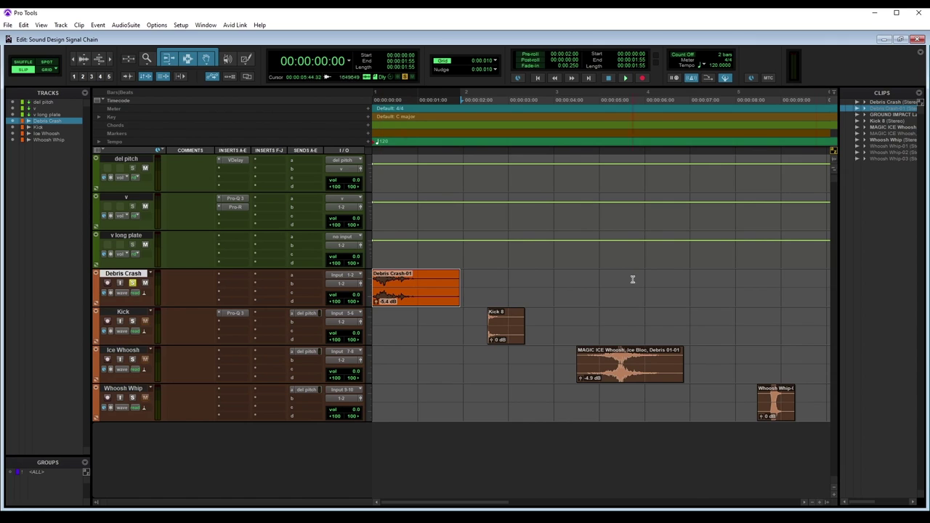
{"action": "left_click", "coordinate": [476, 283]}
{"action": "left_click", "coordinate": [434, 297]}
{"action": "key", "text": "space"}
{"action": "key", "text": "space"}
Step: Route Debris Crash's send A to the del pitch (Stereo) aux and audition it
{"action": "left_click", "coordinate": [298, 274]}
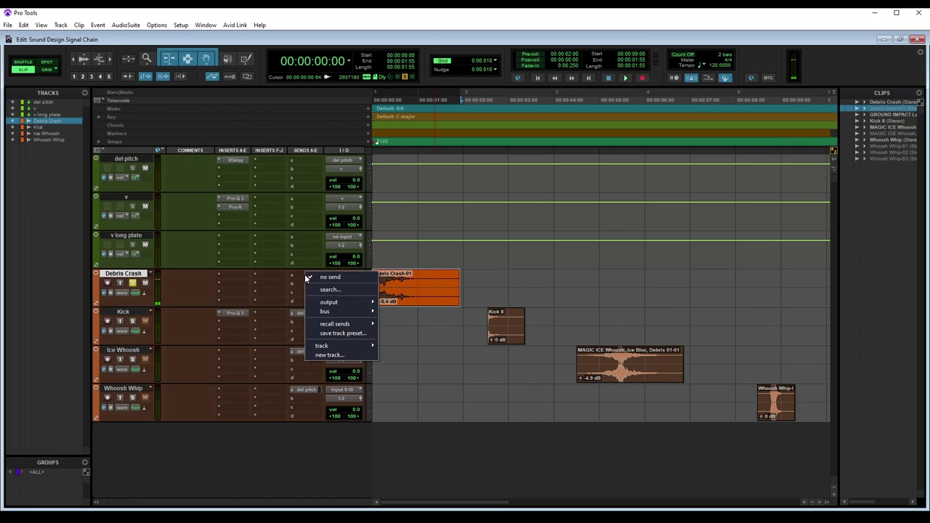
{"action": "mouse_move", "coordinate": [338, 345]}
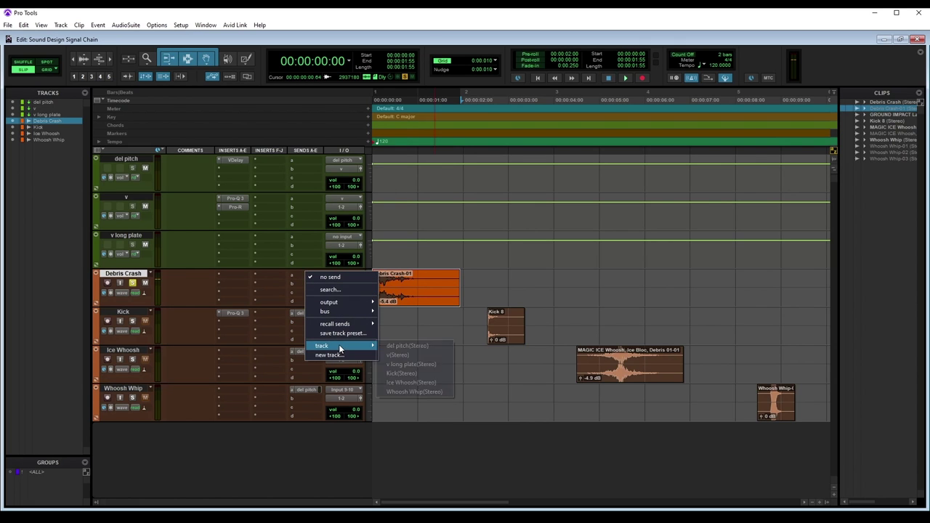
{"action": "left_click", "coordinate": [429, 345]}
{"action": "key", "text": "space"}
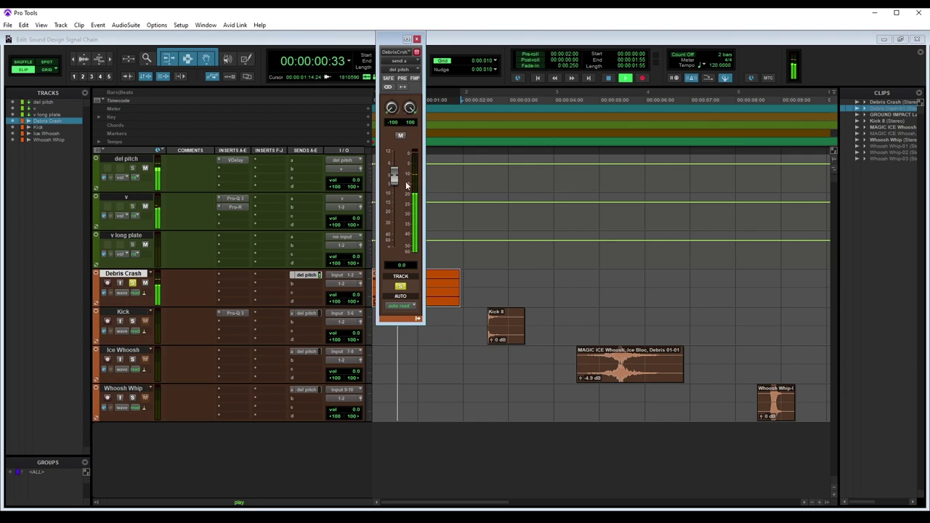
{"action": "key", "text": "space"}
Step: Shorten the Pro-R Space on the v aux from 2.50 s to 0.85 s and audition
{"action": "left_click", "coordinate": [417, 38]}
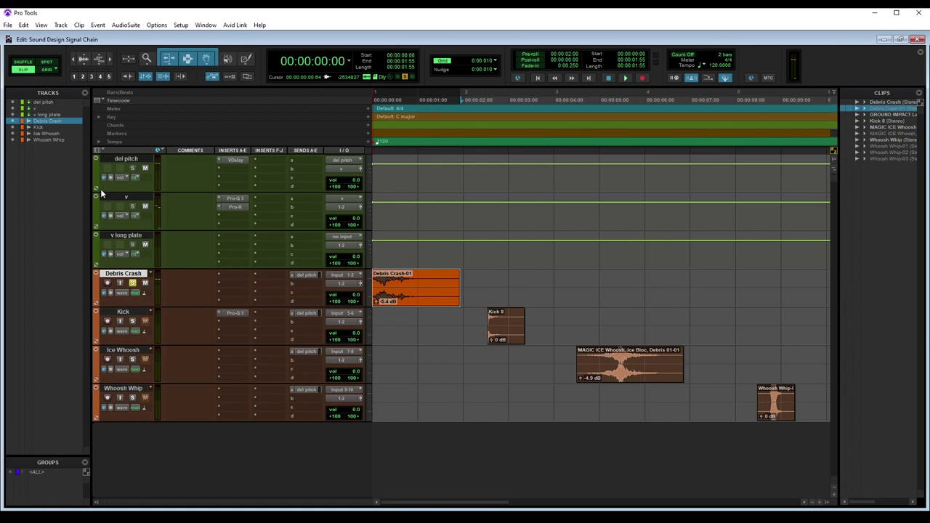
{"action": "left_click", "coordinate": [236, 207]}
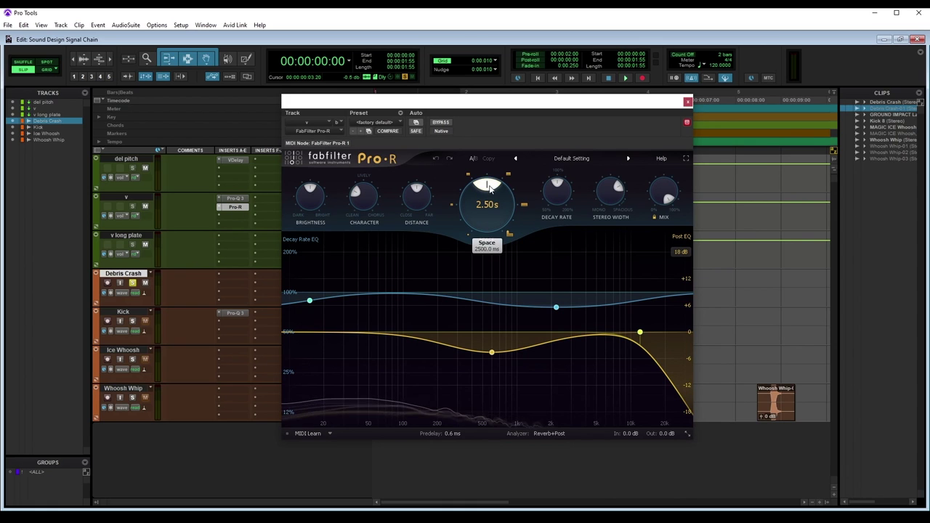
{"action": "left_click_drag", "start_coordinate": [483, 187], "coordinate": [465, 199]}
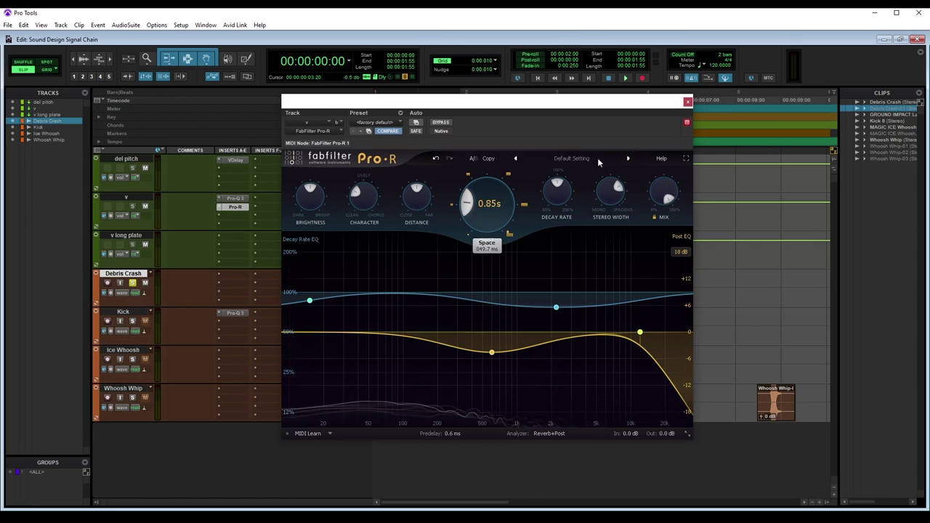
{"action": "left_click", "coordinate": [687, 102]}
{"action": "key", "text": "space"}
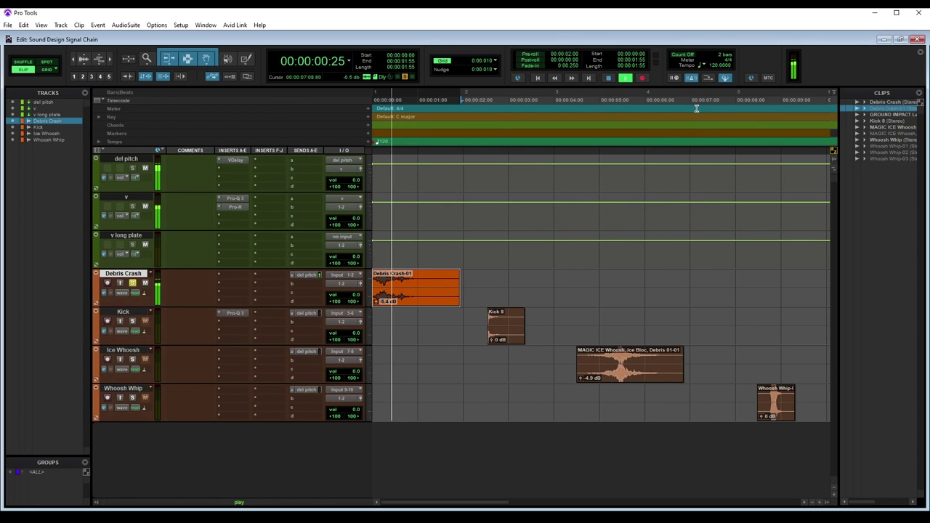
{"action": "key", "text": "space"}
{"action": "key", "text": "space"}
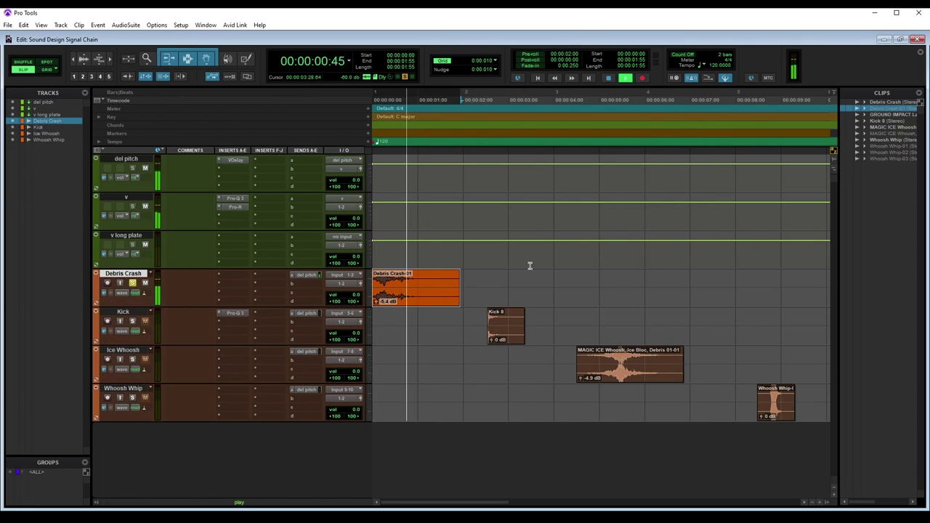
Step: Lower the del pitch ValhallaDelay feedback from 70% to 39.6% and listen
{"action": "key", "text": "space"}
{"action": "left_click", "coordinate": [237, 160]}
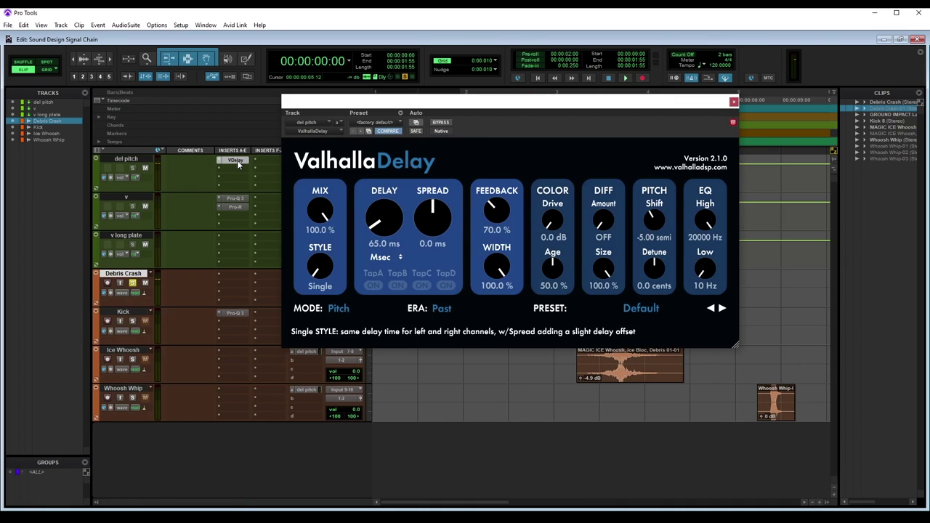
{"action": "left_click_drag", "start_coordinate": [497, 209], "coordinate": [503, 232]}
{"action": "key", "text": "space"}
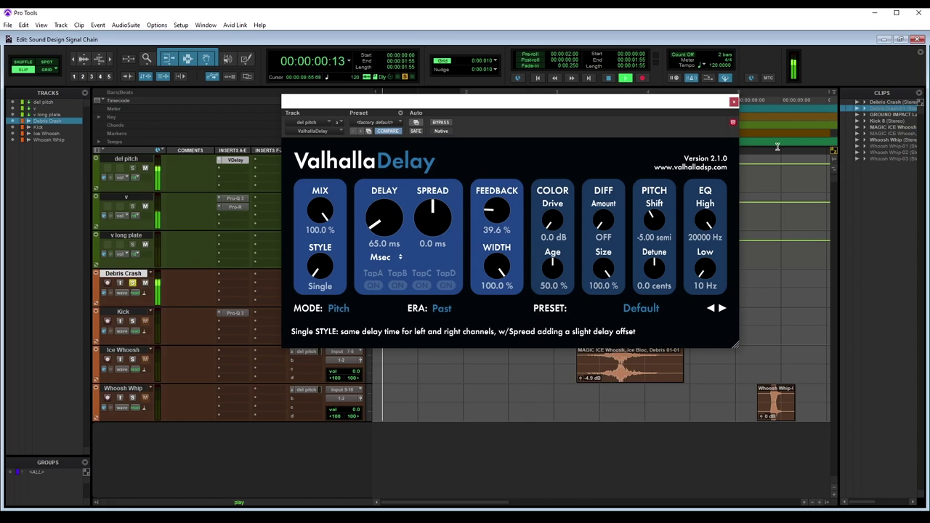
Step: Close the ValhallaDelay window and play from just before the Kick hit
{"action": "left_click", "coordinate": [733, 101]}
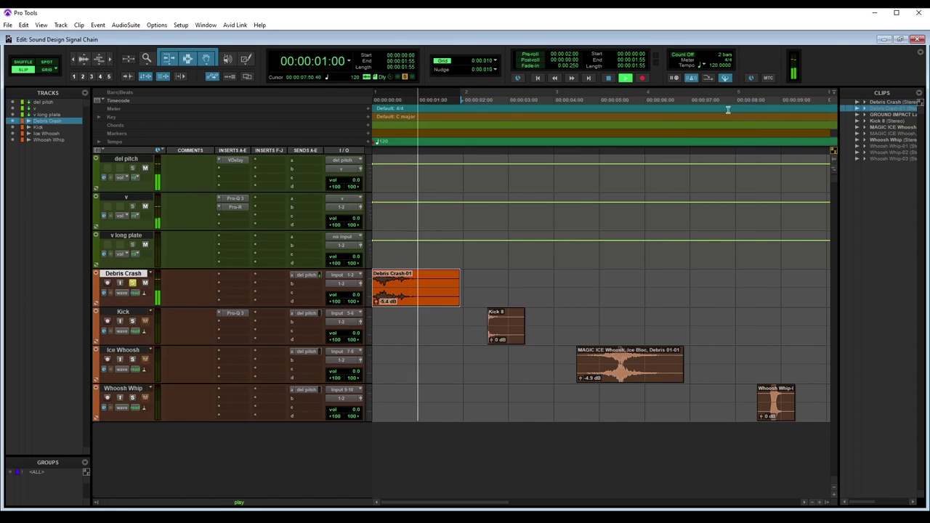
{"action": "key", "text": "space"}
{"action": "left_click", "coordinate": [476, 317]}
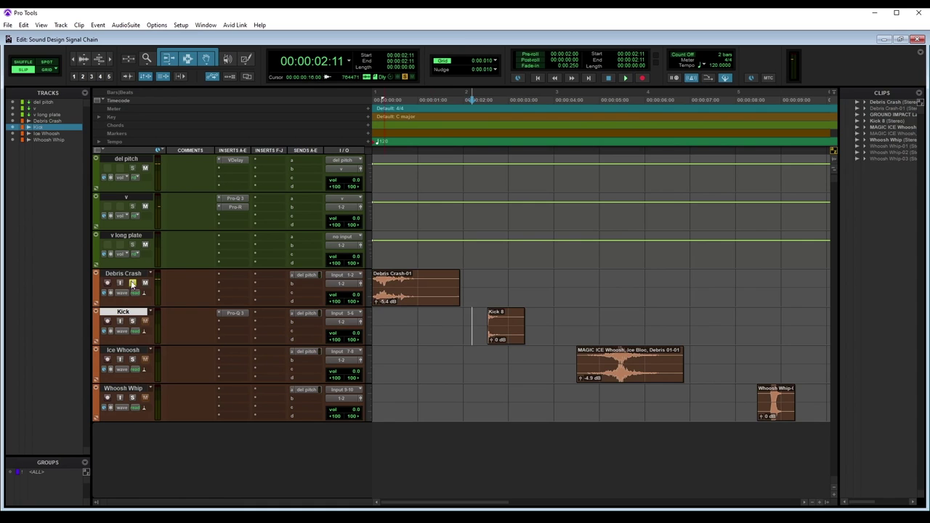
{"action": "key", "text": "space"}
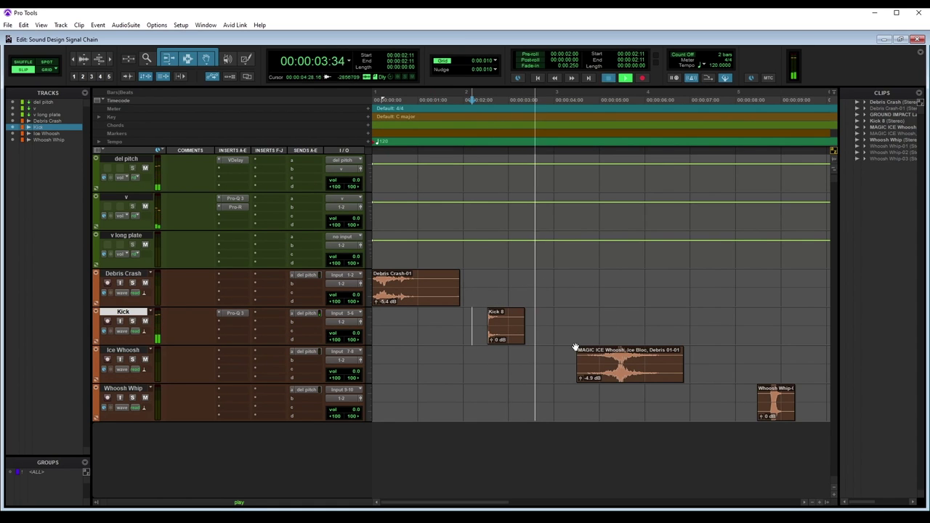
{"action": "key", "text": "space"}
{"action": "key", "text": "space"}
Step: Compare the Kick with its del pitch send toggled off and back on
{"action": "key", "text": "space"}
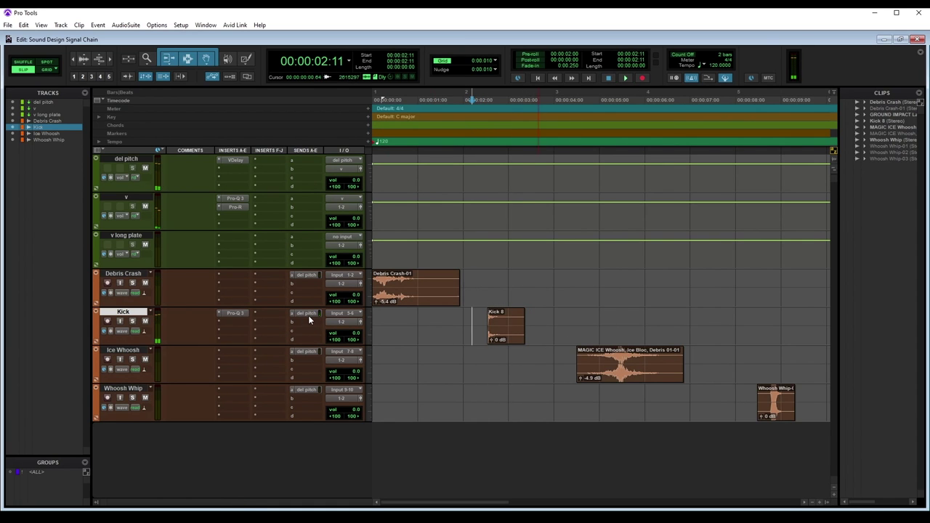
{"action": "left_click", "coordinate": [308, 315]}
{"action": "key", "text": "space"}
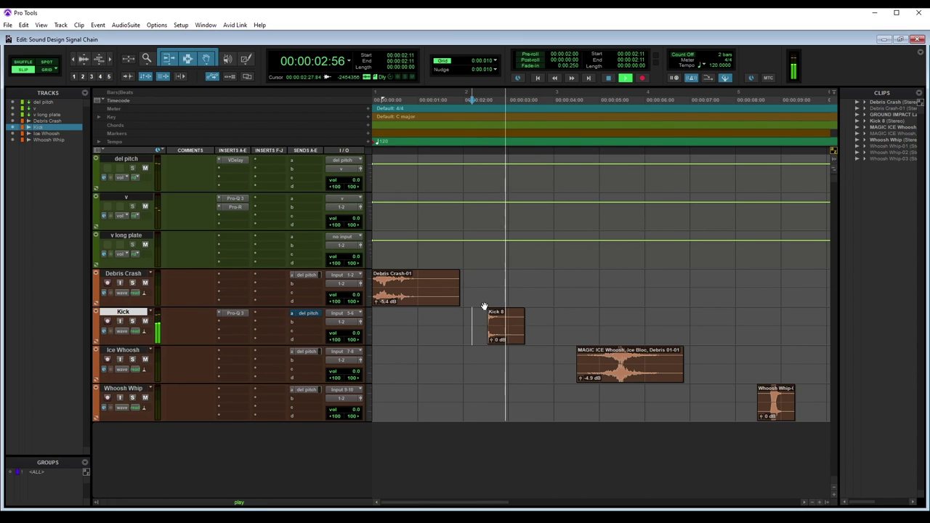
{"action": "key", "text": "space"}
{"action": "left_click", "coordinate": [308, 313]}
{"action": "key", "text": "space"}
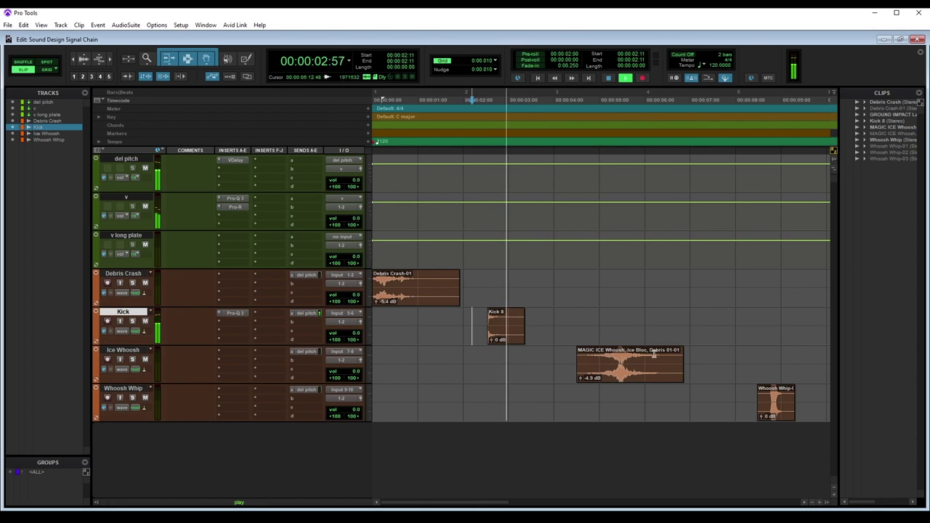
Step: Compare the Ice Whoosh from 4:18 with its del pitch send toggled off and on
{"action": "key", "text": "space"}
{"action": "left_click", "coordinate": [568, 318]}
{"action": "key", "text": "space"}
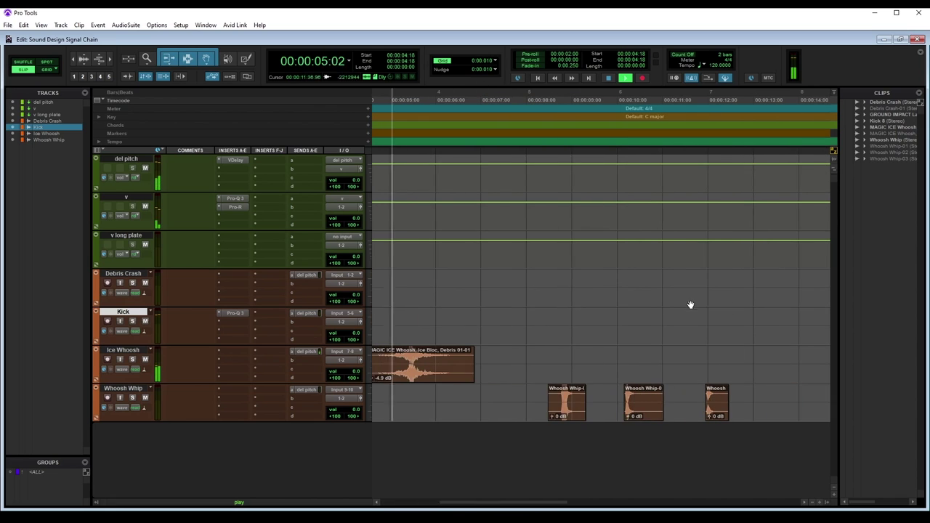
{"action": "key", "text": "space"}
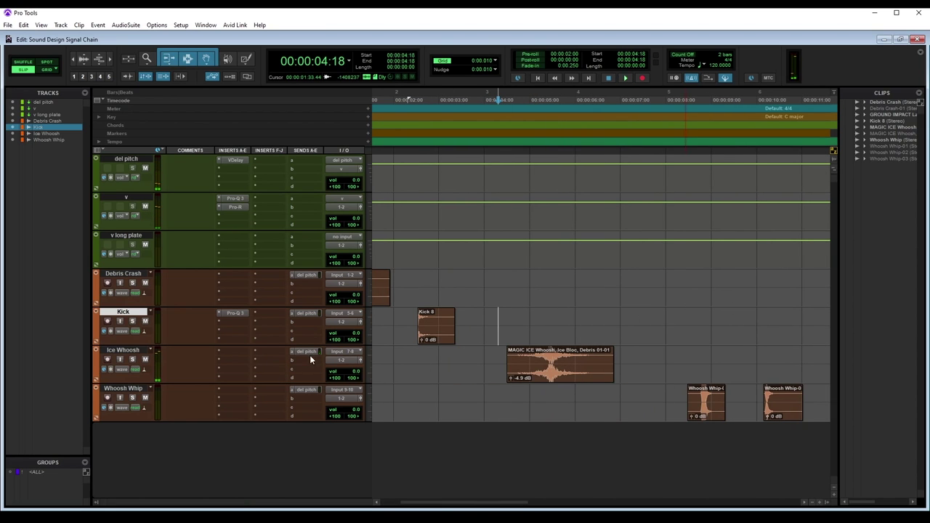
{"action": "left_click", "coordinate": [310, 351]}
{"action": "key", "text": "space"}
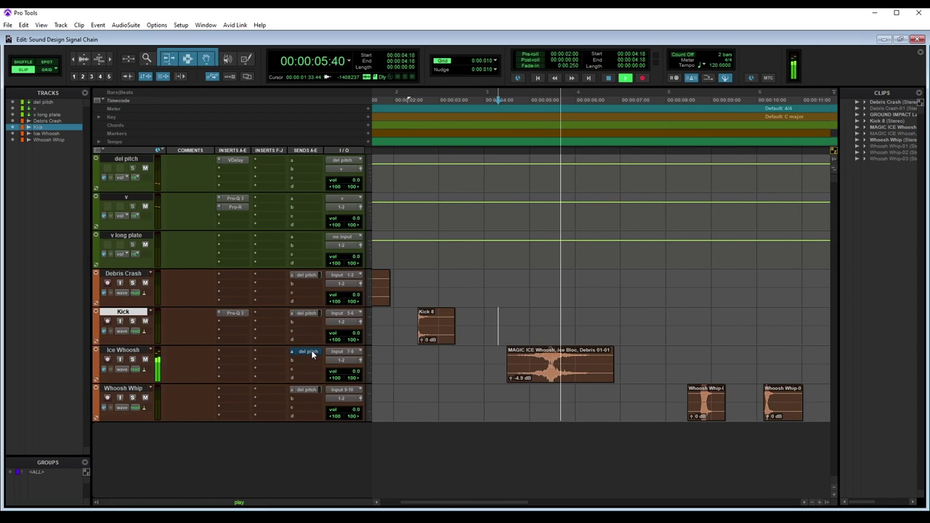
{"action": "key", "text": "space"}
{"action": "key", "text": "space"}
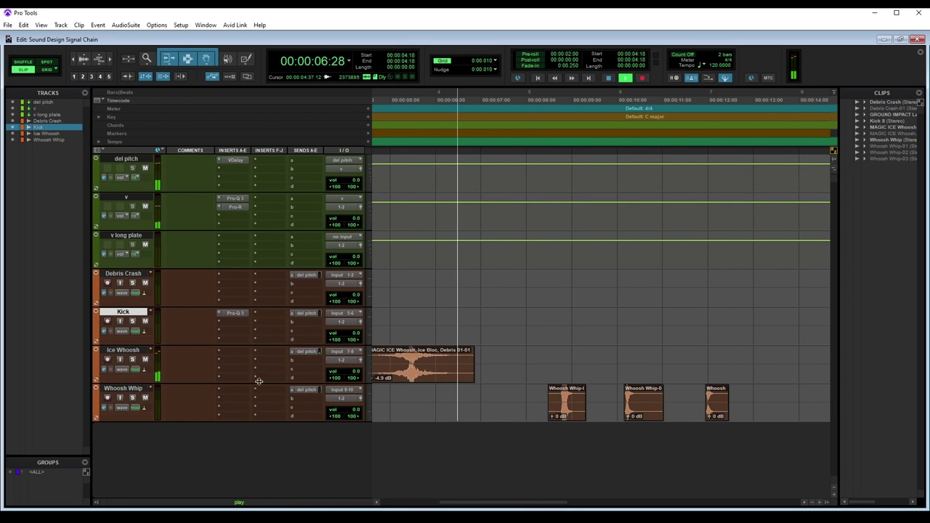
{"action": "key", "text": "space"}
{"action": "left_click", "coordinate": [306, 354]}
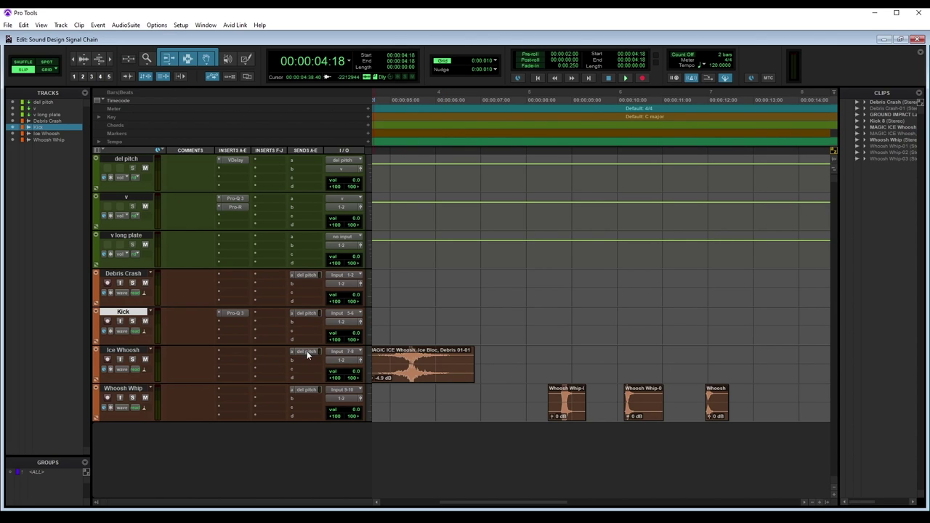
Step: Play the Whoosh Whip hits from 8:19 twice, then return to the session start
{"action": "left_click", "coordinate": [540, 357]}
{"action": "key", "text": "space"}
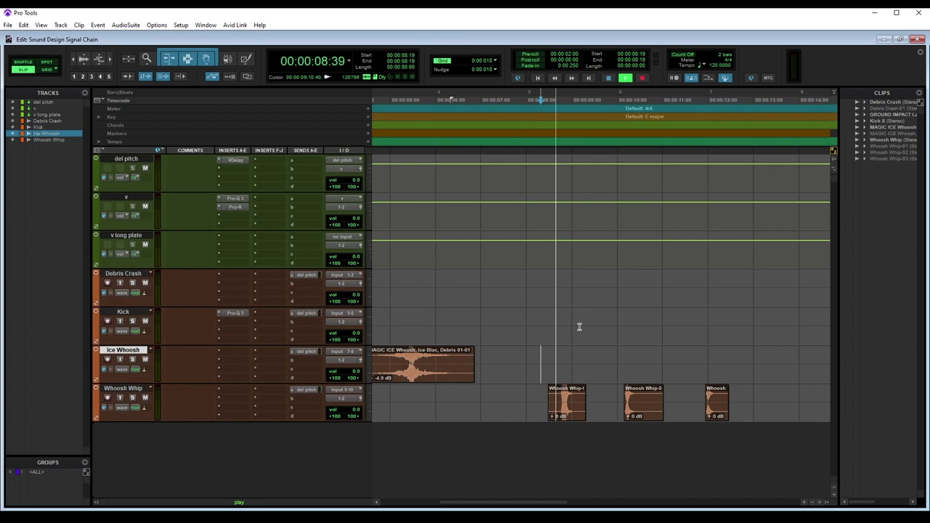
{"action": "key", "text": "space"}
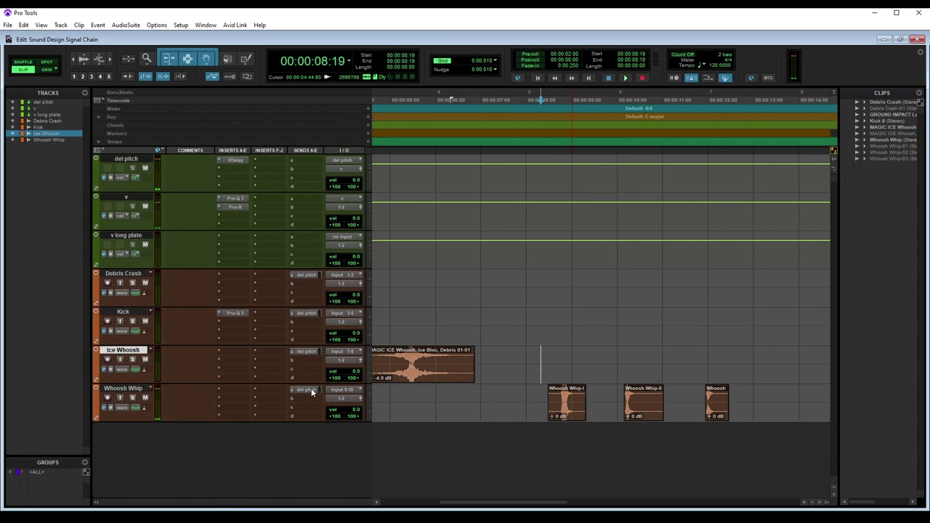
{"action": "key", "text": "space"}
{"action": "key", "text": "space"}
{"action": "key", "text": "space"}
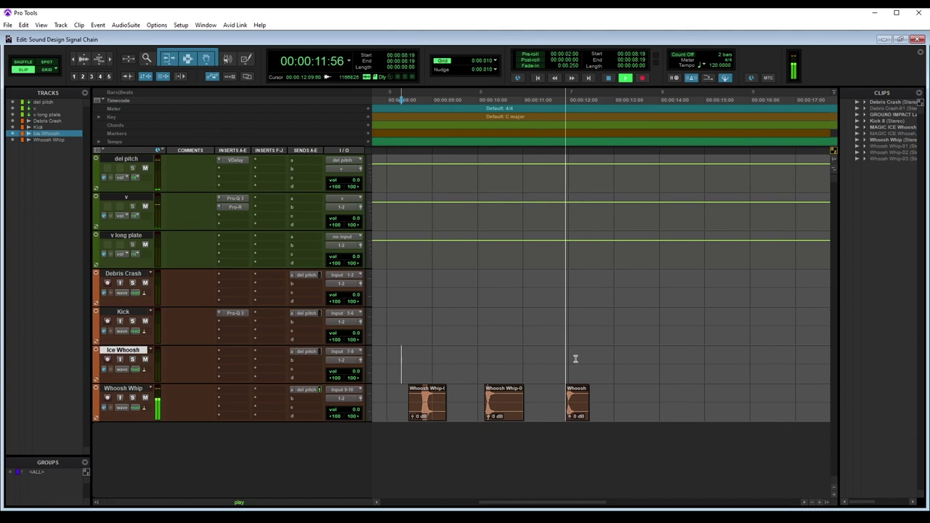
{"action": "key", "text": "space"}
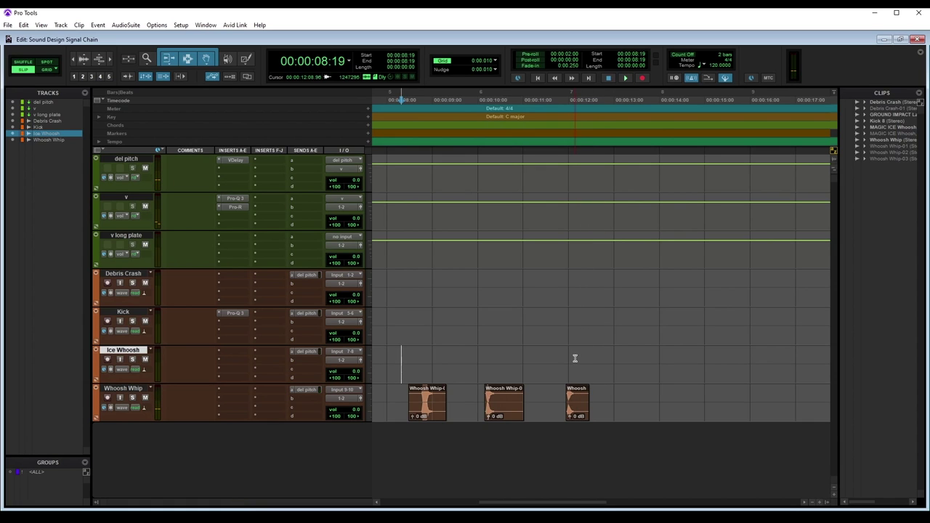
{"action": "key", "text": "Home"}
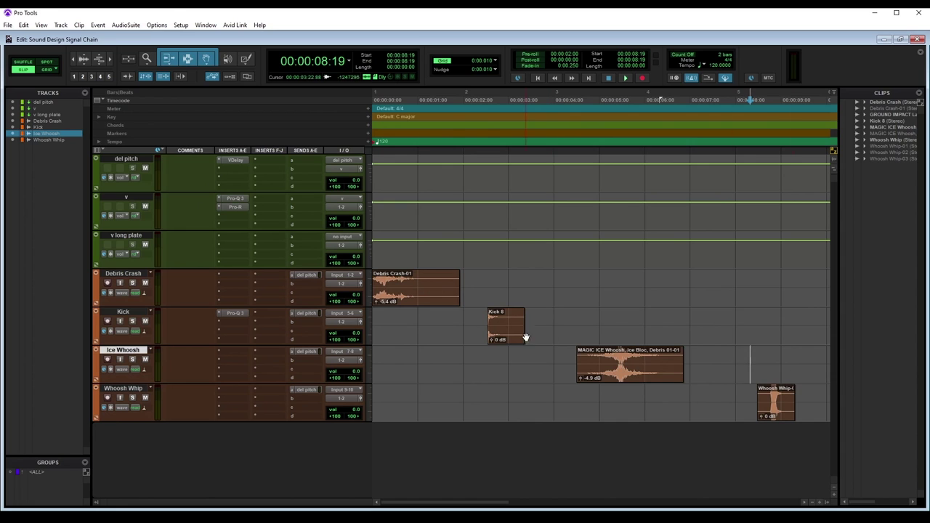
Step: Set the insertion at 4:29 and browse v long plate's insert A plug-in choices
{"action": "left_click_drag", "start_coordinate": [542, 308], "coordinate": [812, 421]}
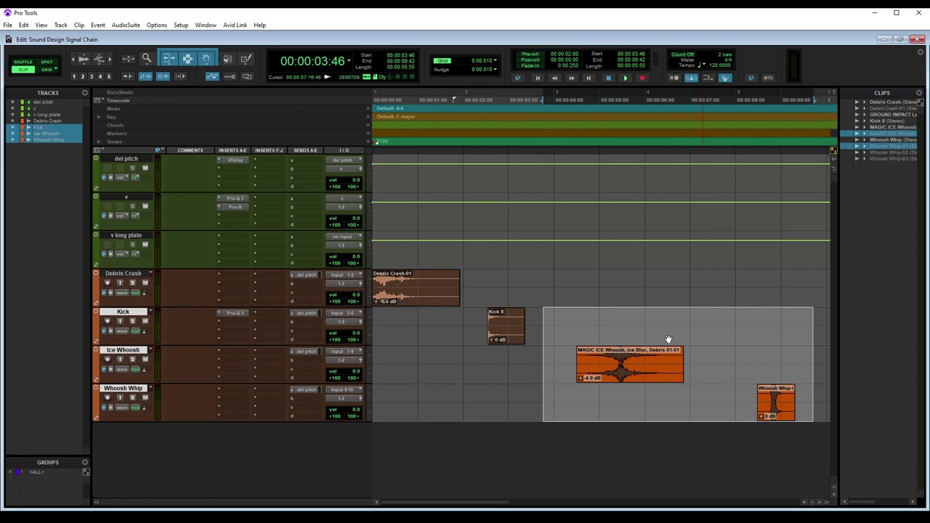
{"action": "left_click", "coordinate": [576, 320]}
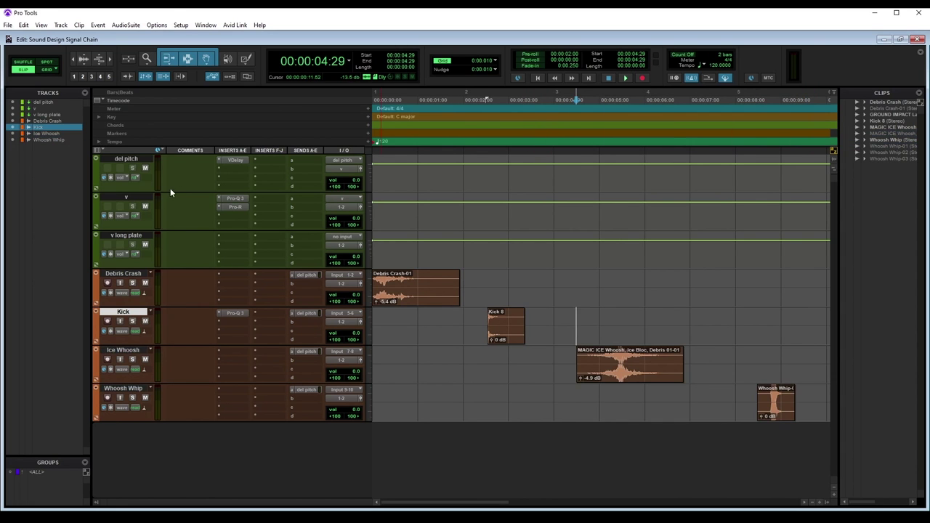
{"action": "left_click", "coordinate": [232, 237]}
{"action": "mouse_move", "coordinate": [287, 285]}
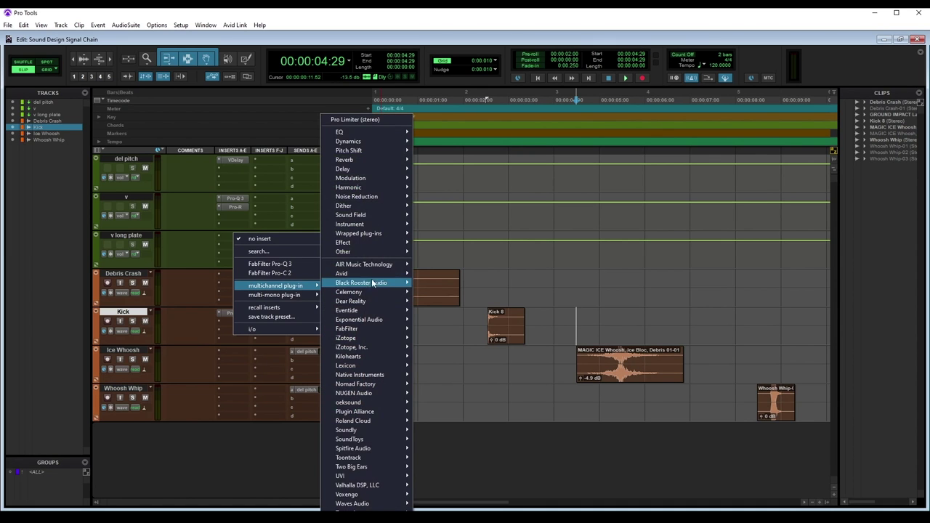
{"action": "mouse_move", "coordinate": [371, 158]}
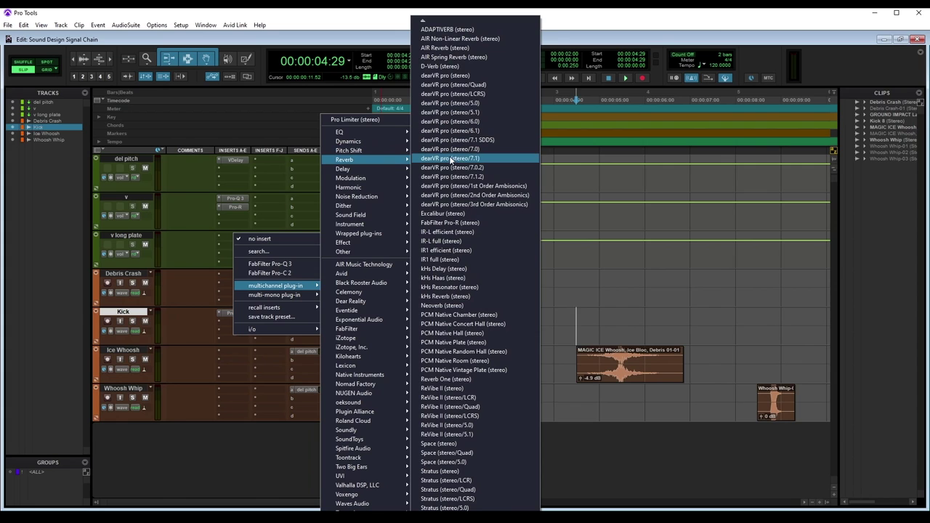
Step: Insert PCM Native Vintage Plate with Reverb Time about 4.68 sec, then close it
{"action": "left_click", "coordinate": [497, 370]}
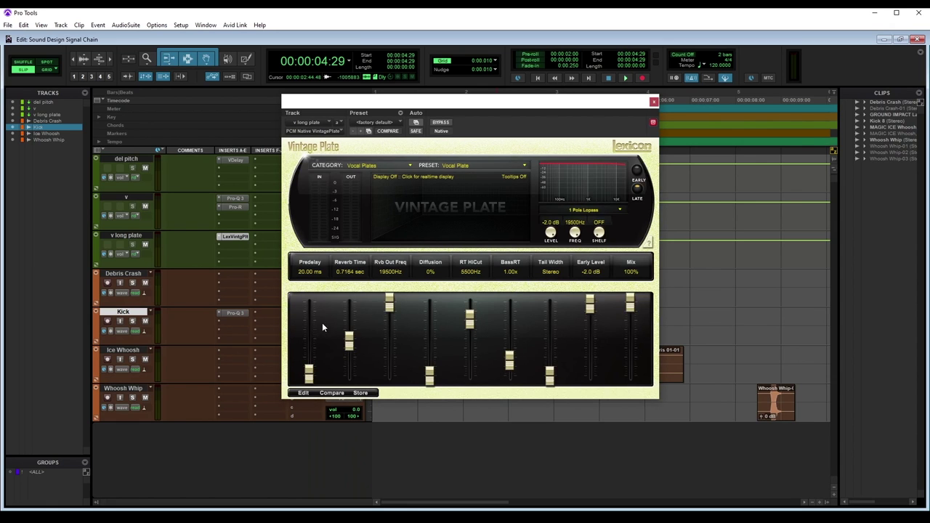
{"action": "left_click_drag", "start_coordinate": [353, 343], "coordinate": [353, 311]}
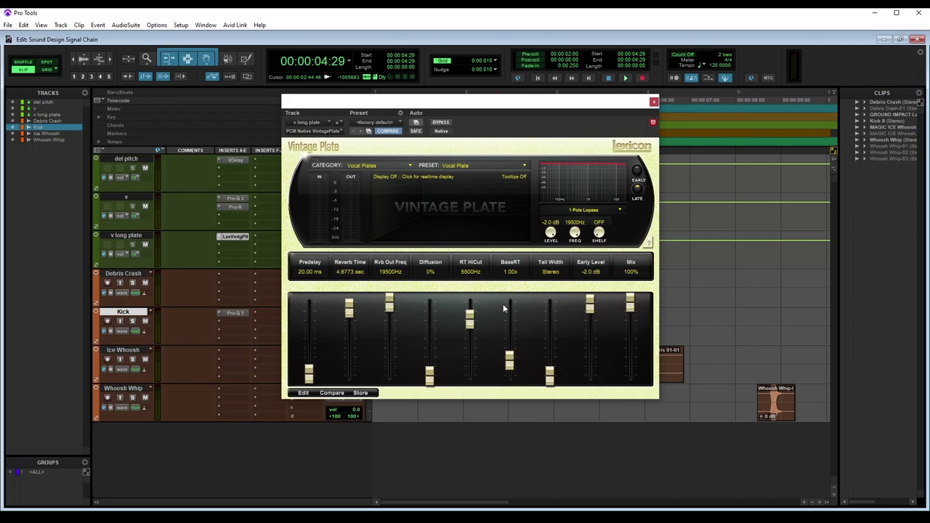
{"action": "left_click", "coordinate": [653, 102]}
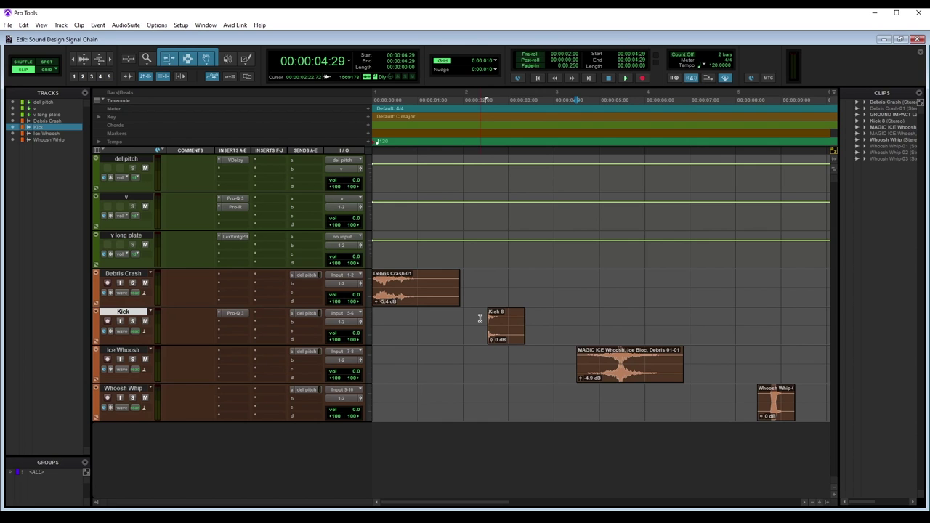
{"action": "left_click", "coordinate": [234, 161]}
{"action": "left_click_drag", "start_coordinate": [637, 103], "coordinate": [773, 78]}
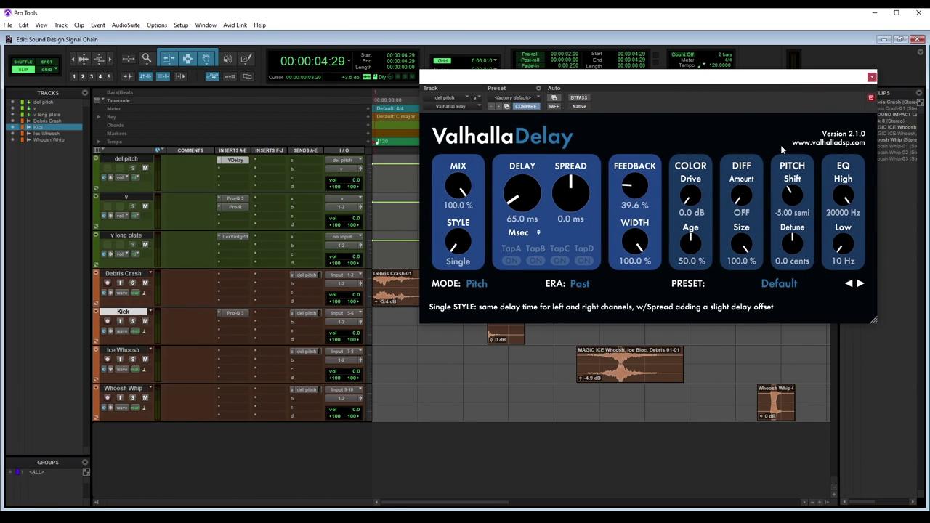
{"action": "left_click_drag", "start_coordinate": [781, 81], "coordinate": [775, 92]}
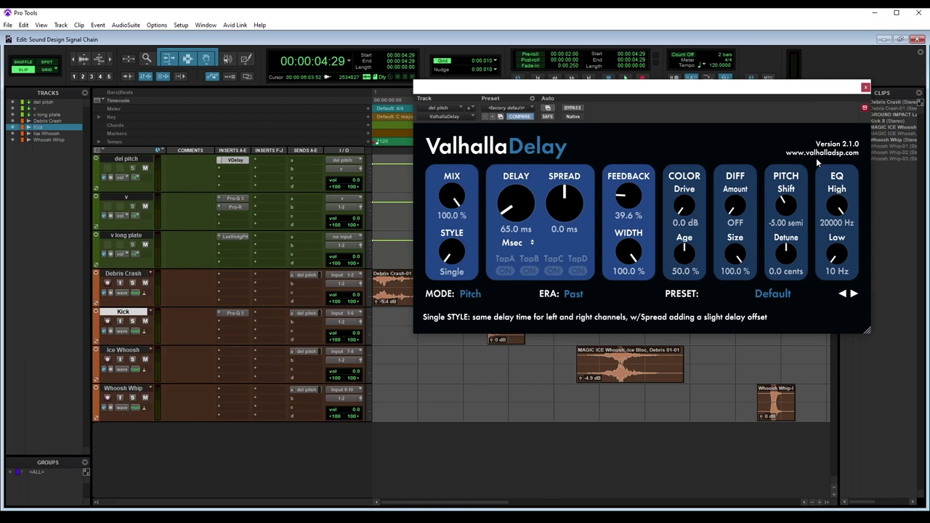
{"action": "left_click", "coordinate": [865, 87]}
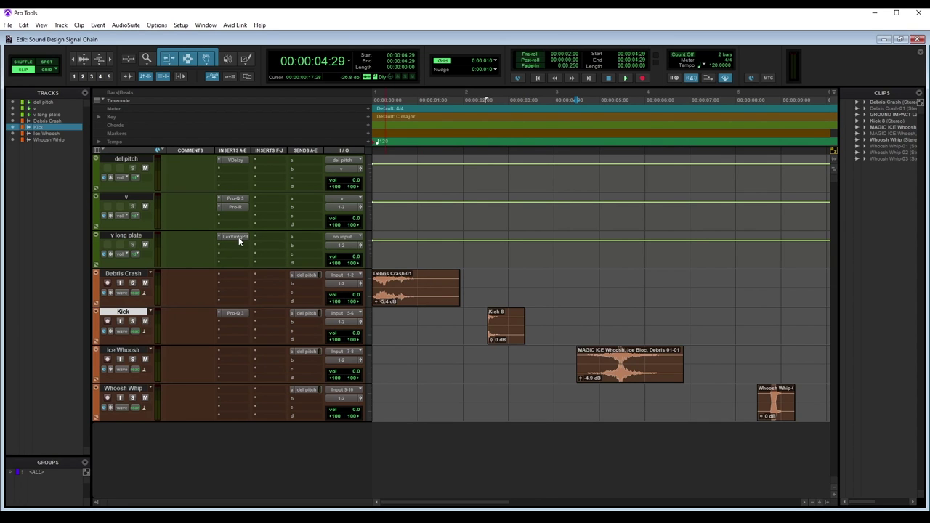
Step: Send del pitch to v long plate (Stereo) at about -9.4 dB
{"action": "left_click", "coordinate": [136, 157]}
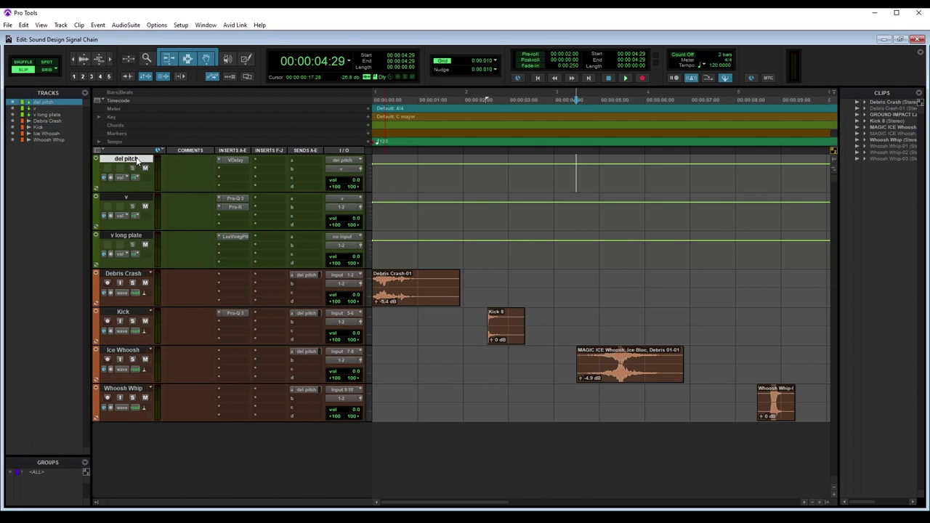
{"action": "left_click", "coordinate": [311, 163]}
{"action": "mouse_move", "coordinate": [345, 234]}
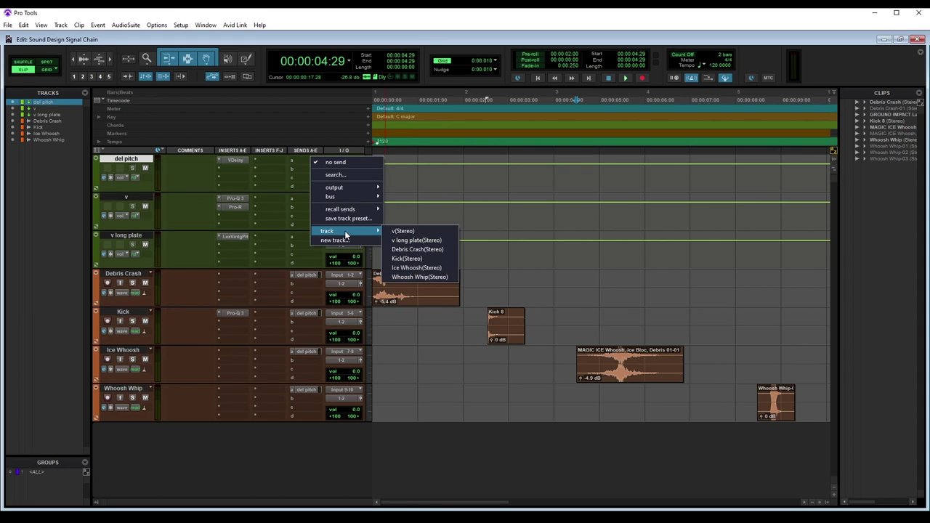
{"action": "left_click", "coordinate": [425, 241]}
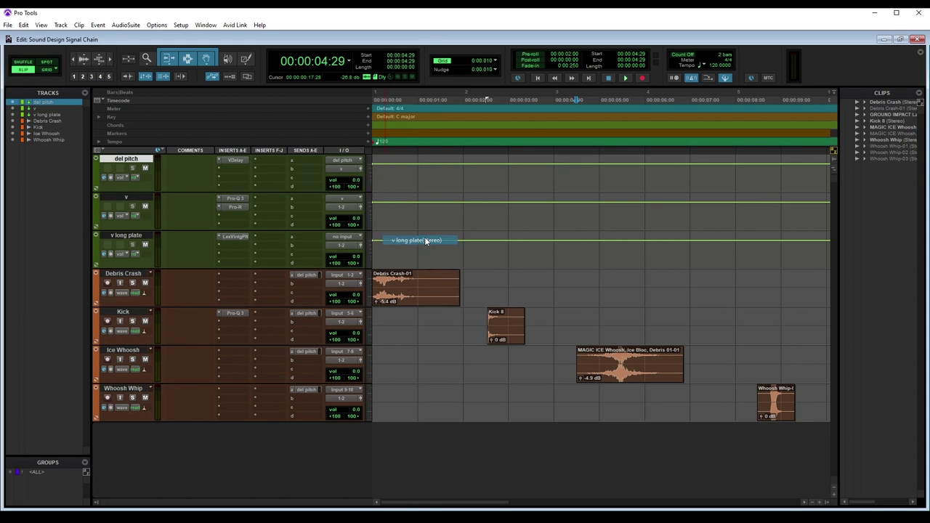
{"action": "left_click_drag", "start_coordinate": [396, 252], "coordinate": [400, 198]}
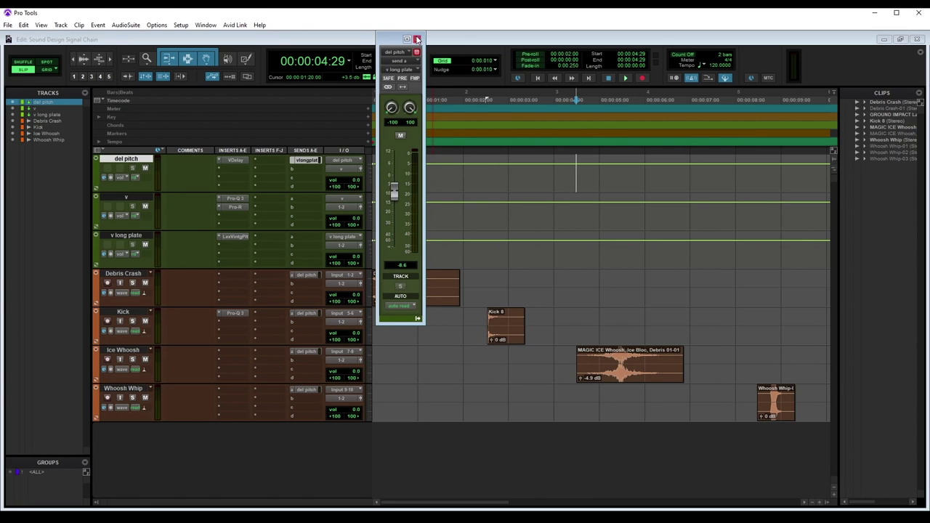
{"action": "left_click", "coordinate": [417, 40]}
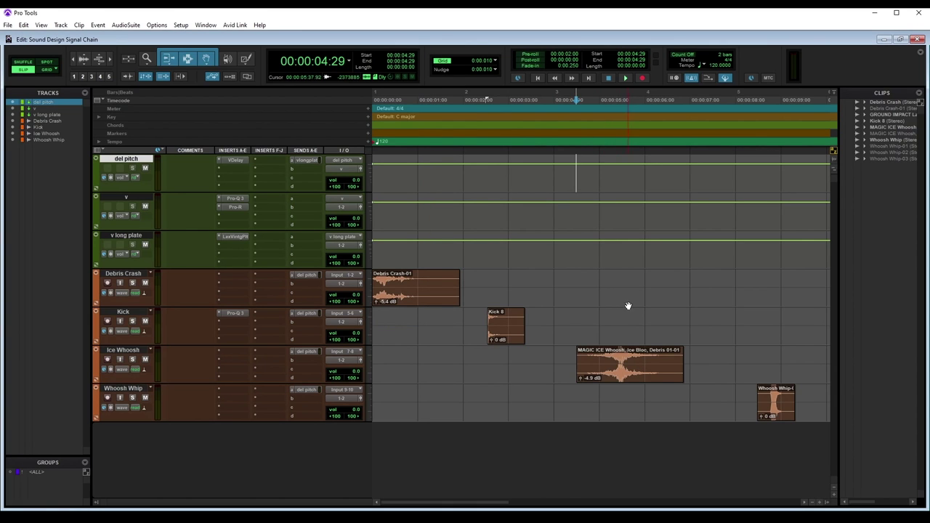
Step: Play from inside the Debris Crash clip to hear the new routing
{"action": "left_click", "coordinate": [410, 274]}
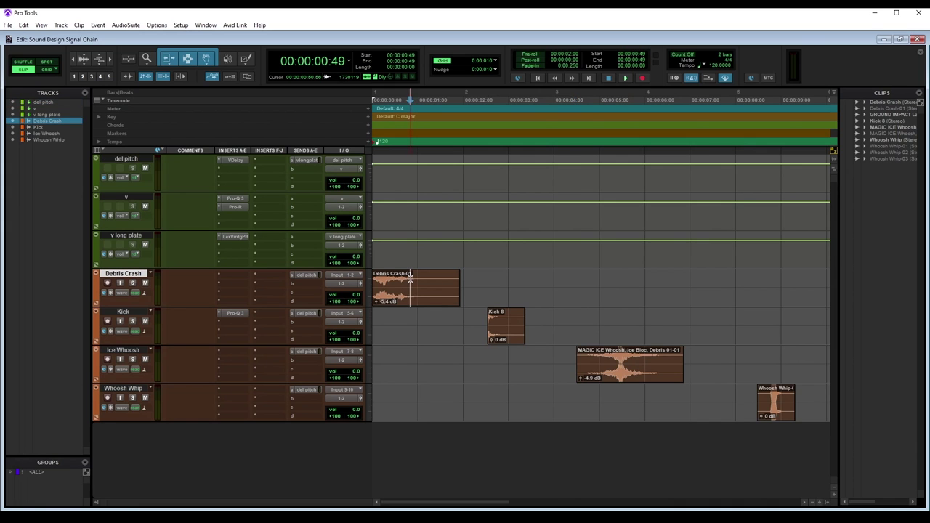
{"action": "key", "text": "space"}
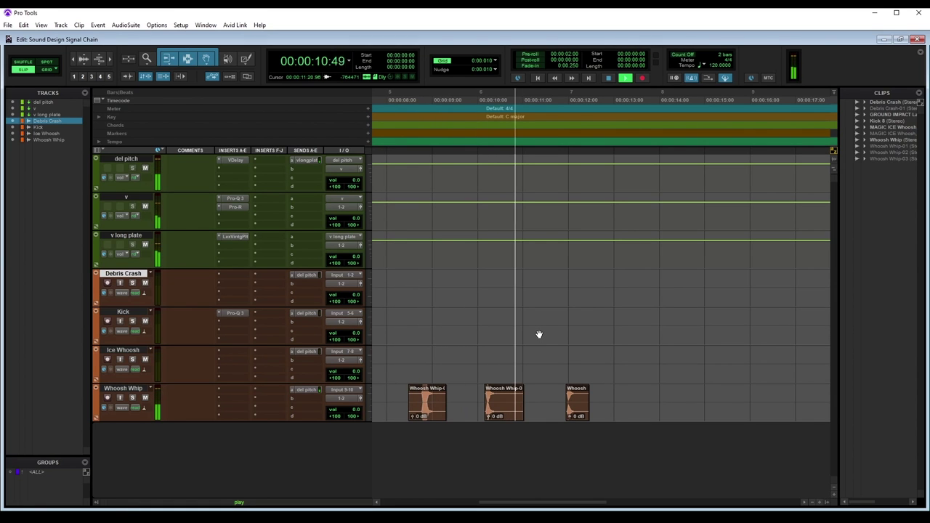
{"action": "key", "text": "space"}
Step: Select the Whoosh Whip, MAGIC ICE and Debris Crash clips, then play from before MAGIC ICE
{"action": "left_click_drag", "start_coordinate": [380, 397], "coordinate": [591, 398]}
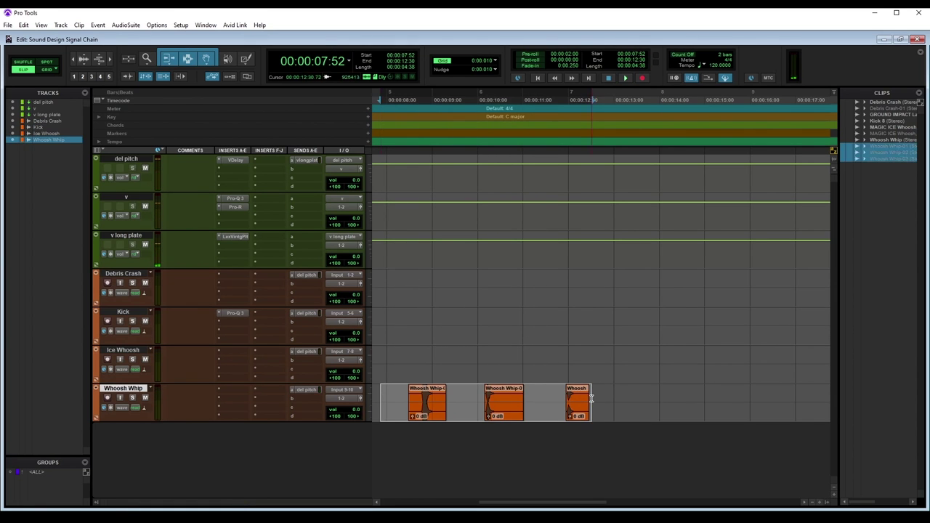
{"action": "scroll", "coordinate": [473, 374], "scroll_direction": "left", "scroll_amount": 5}
{"action": "left_click", "coordinate": [513, 367]}
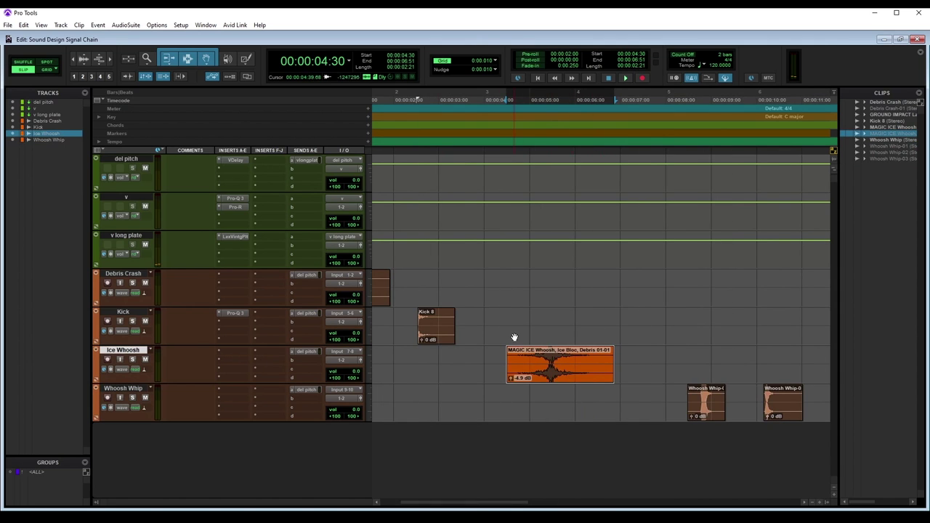
{"action": "scroll", "coordinate": [515, 337], "scroll_direction": "left", "scroll_amount": 2}
{"action": "left_click", "coordinate": [411, 296]}
{"action": "left_click", "coordinate": [571, 354]}
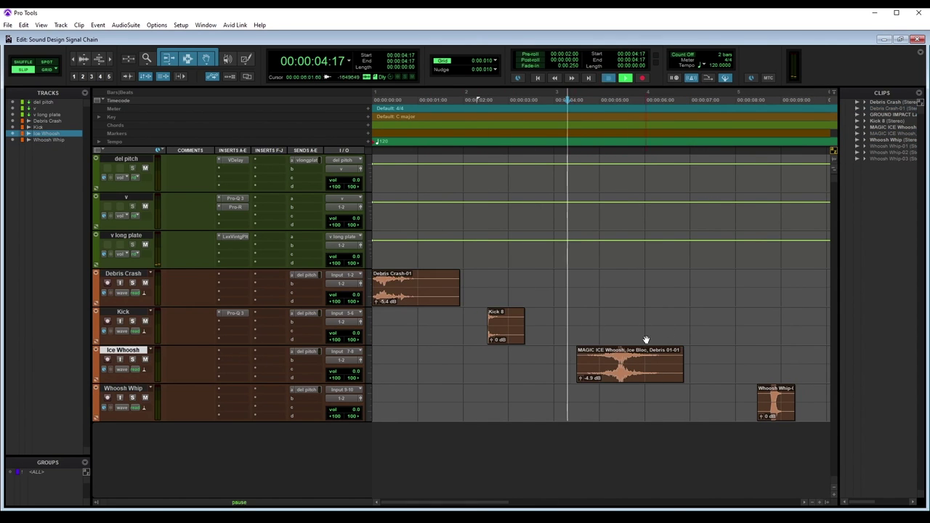
{"action": "key", "text": "space"}
{"action": "scroll", "coordinate": [646, 337], "scroll_direction": "right", "scroll_amount": 3}
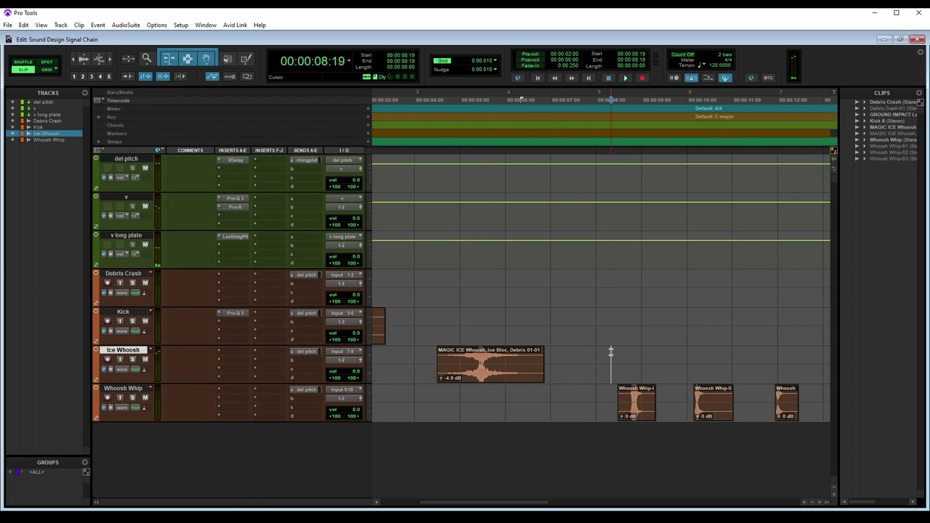
{"action": "key", "text": "space"}
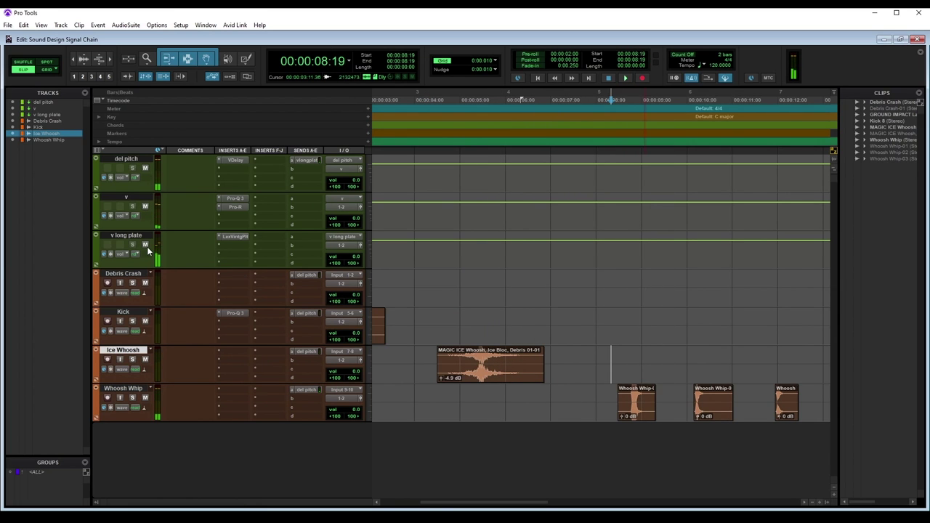
Step: Select the Whoosh Whip range and view the del pitch Valhalla Delay settings
{"action": "scroll", "coordinate": [588, 385], "scroll_direction": "right", "scroll_amount": 5}
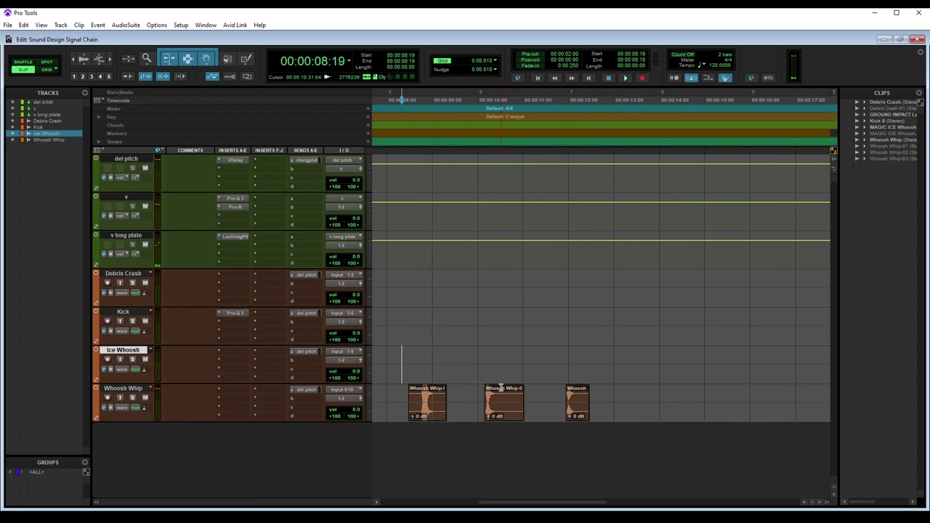
{"action": "left_click_drag", "start_coordinate": [390, 392], "coordinate": [640, 407]}
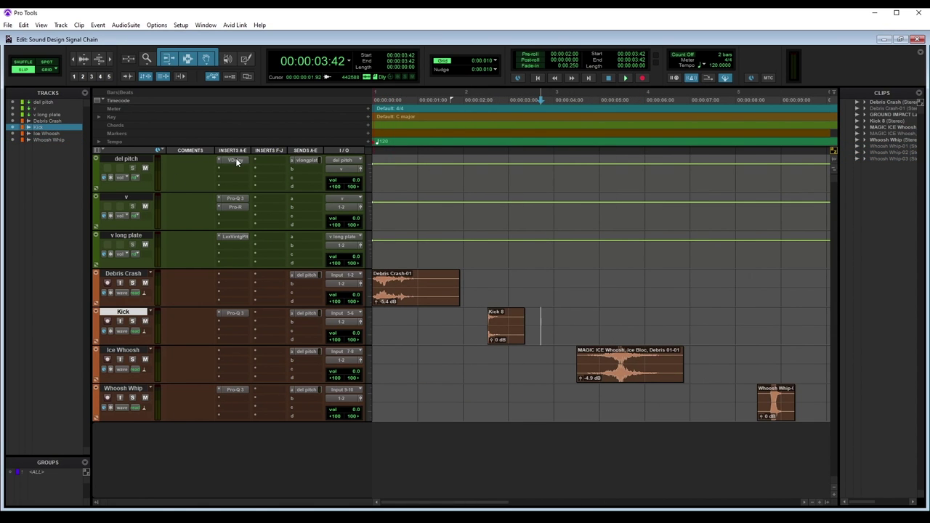
{"action": "left_click", "coordinate": [235, 159]}
{"action": "left_click_drag", "start_coordinate": [755, 91], "coordinate": [595, 100]}
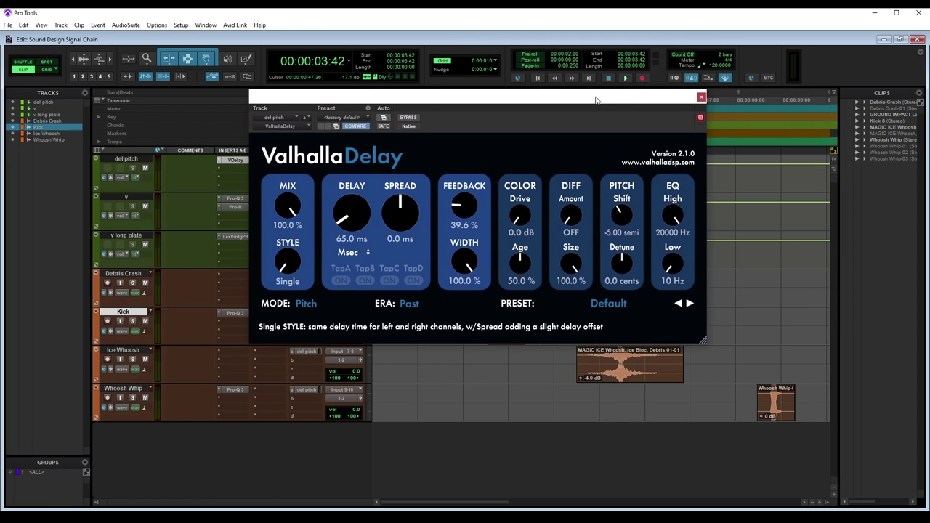
{"action": "left_click", "coordinate": [701, 98]}
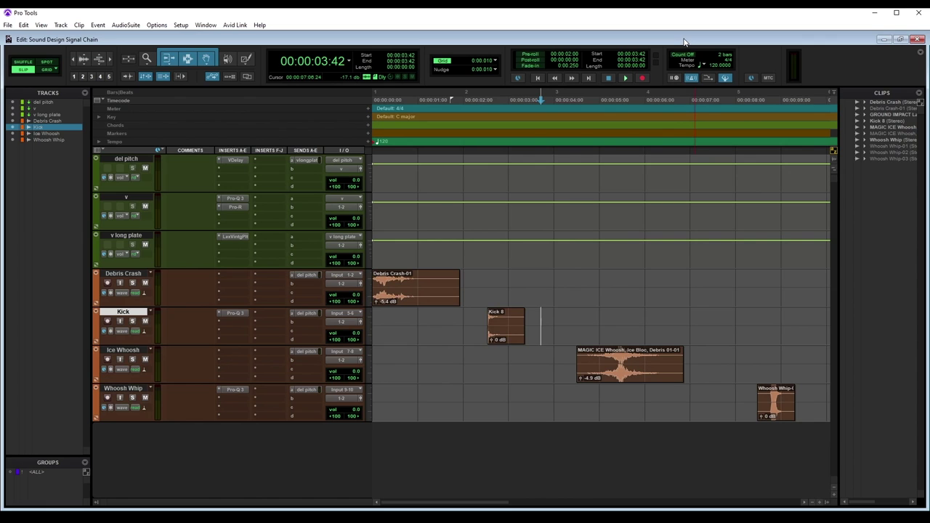